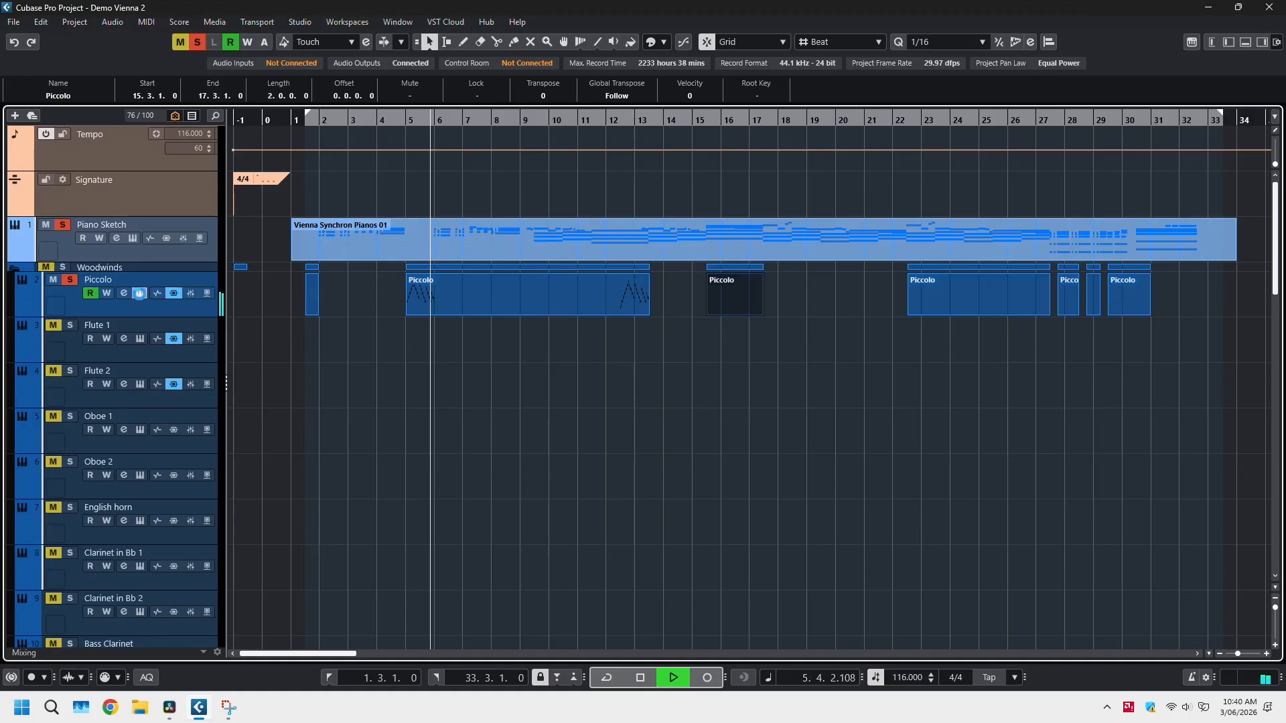
Step: Open the Piccolo track's Synchron Player instrument and solo only the Piccolo track
{"action": "left_click", "coordinate": [139, 292]}
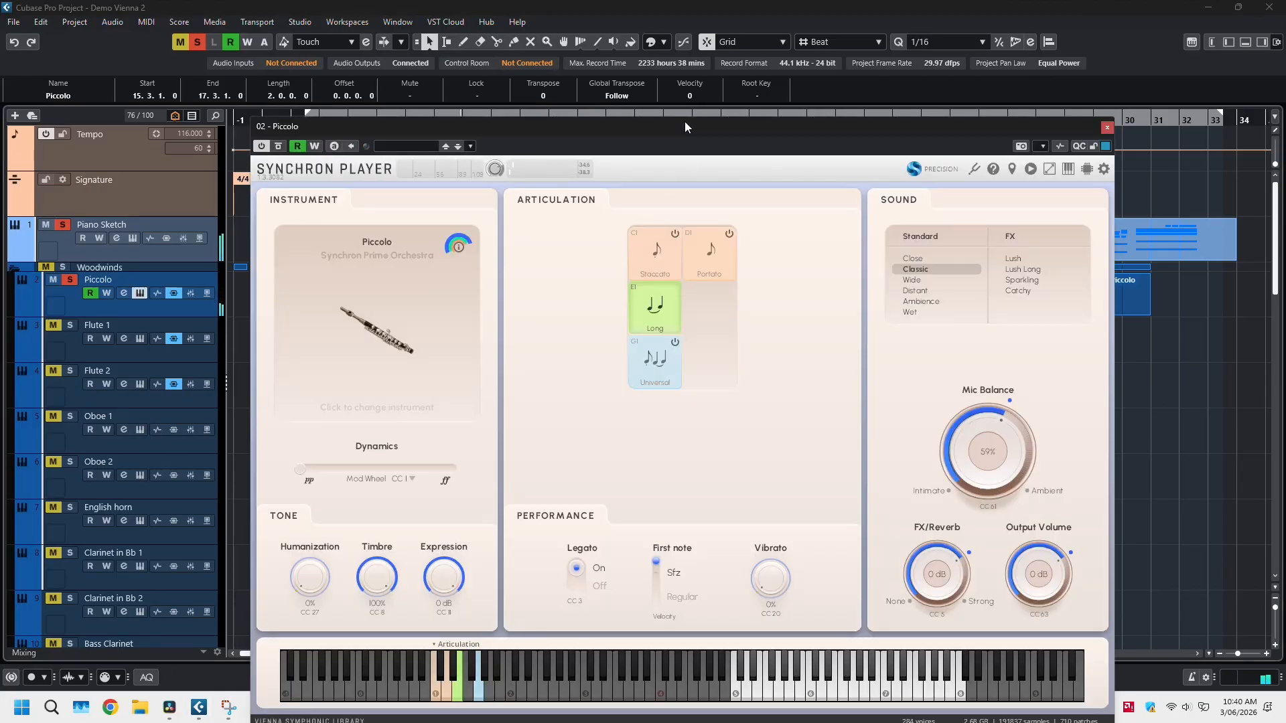
{"action": "left_click", "coordinate": [196, 42]}
{"action": "left_click", "coordinate": [71, 280]}
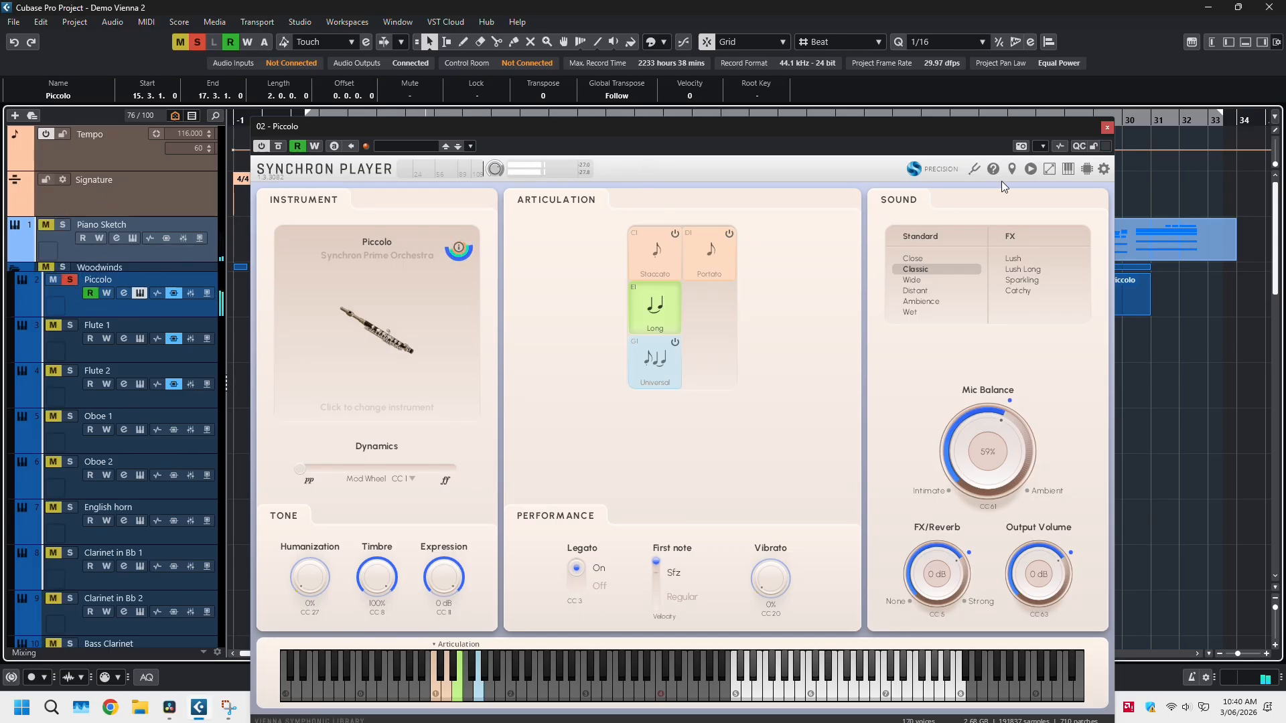
Step: Close the instrument window, open the Piccolo part at bar 5 in the Key Editor and select all notes of its run
{"action": "left_click", "coordinate": [1108, 127]}
{"action": "double_click", "coordinate": [422, 300]}
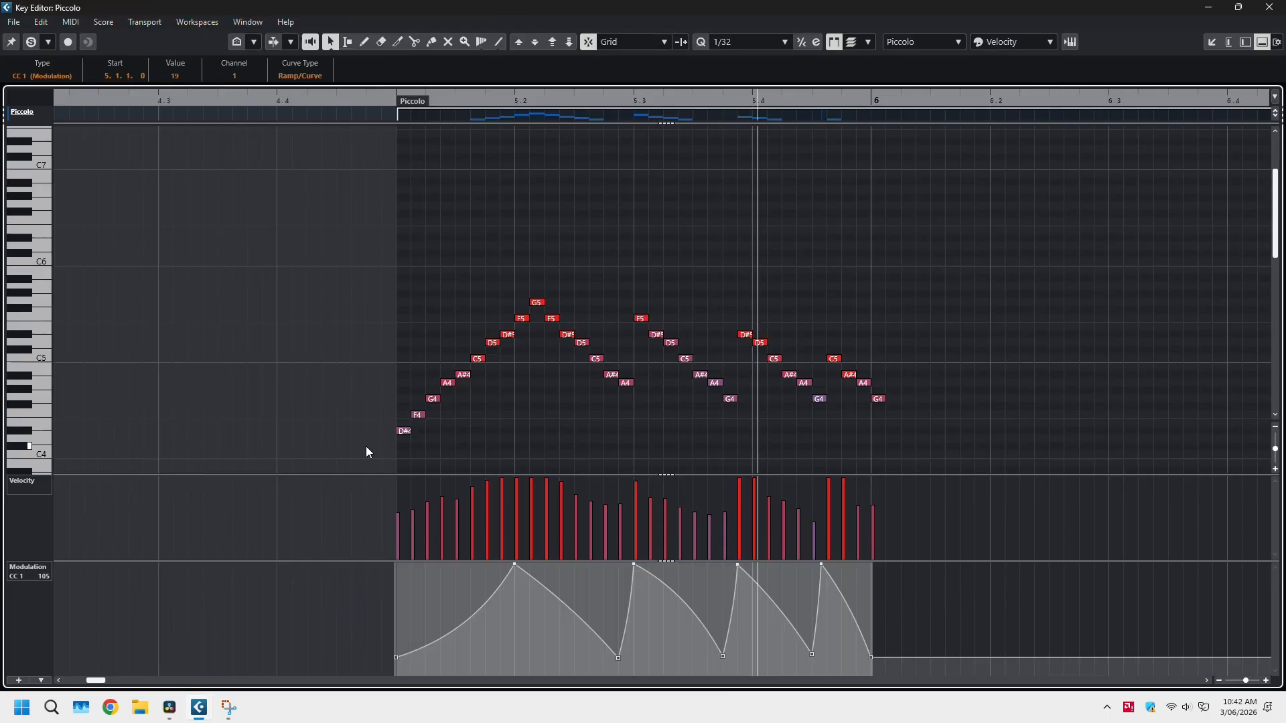
{"action": "right_click", "coordinate": [366, 452]}
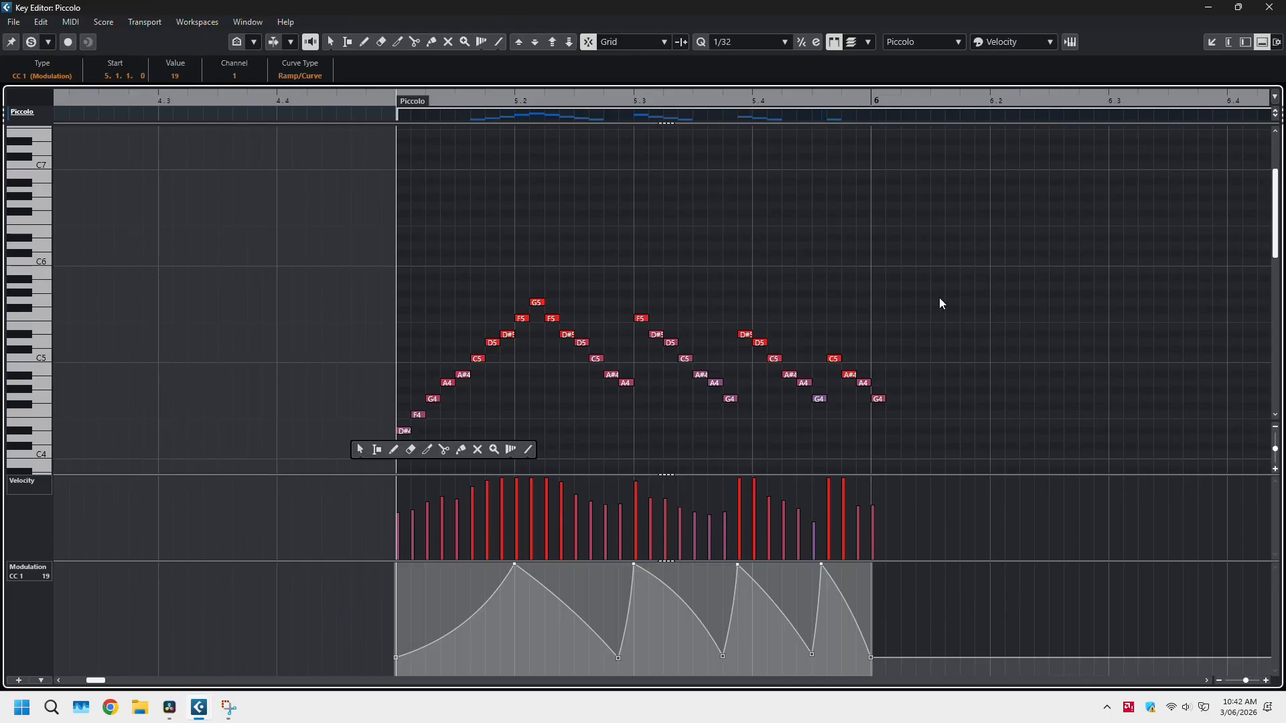
{"action": "right_click", "coordinate": [331, 236]}
{"action": "left_click_drag", "start_coordinate": [1023, 462], "coordinate": [244, 308]}
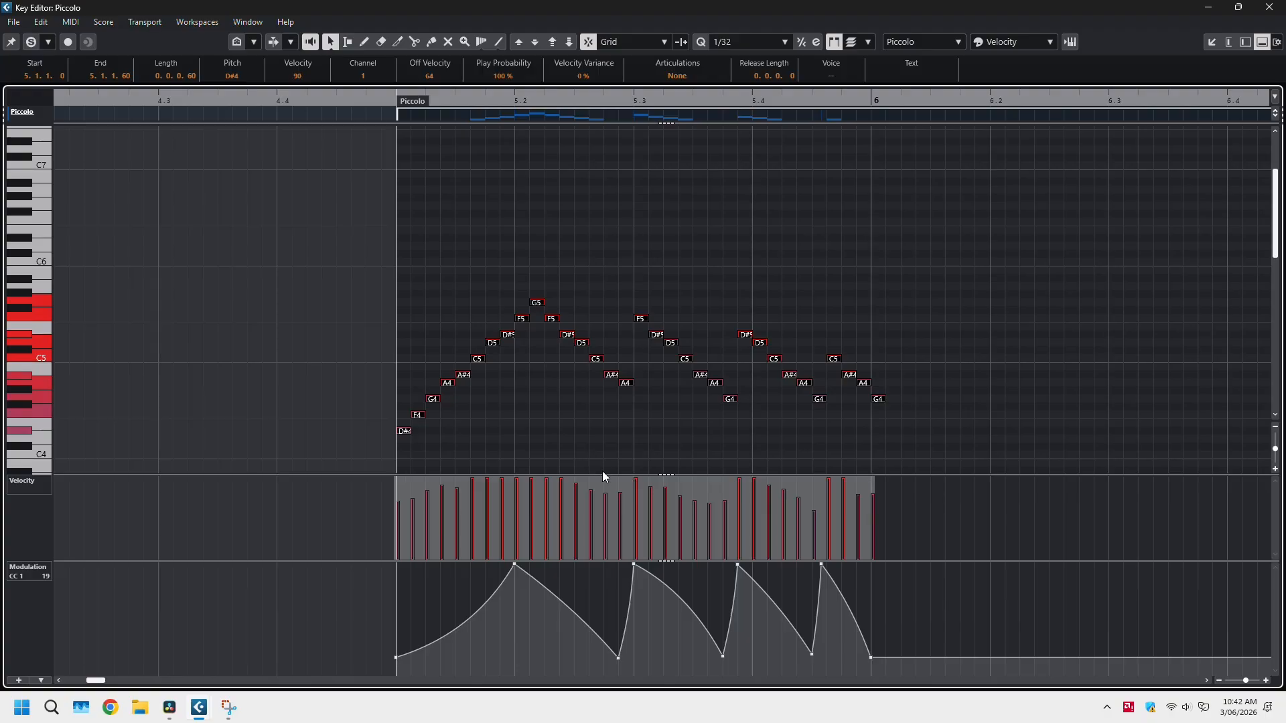
Step: Lower the velocities of the bar 5 run together until its first D#4 is at 72, and play the run
{"action": "left_click_drag", "start_coordinate": [602, 480], "coordinate": [603, 491]}
{"action": "key", "text": "space"}
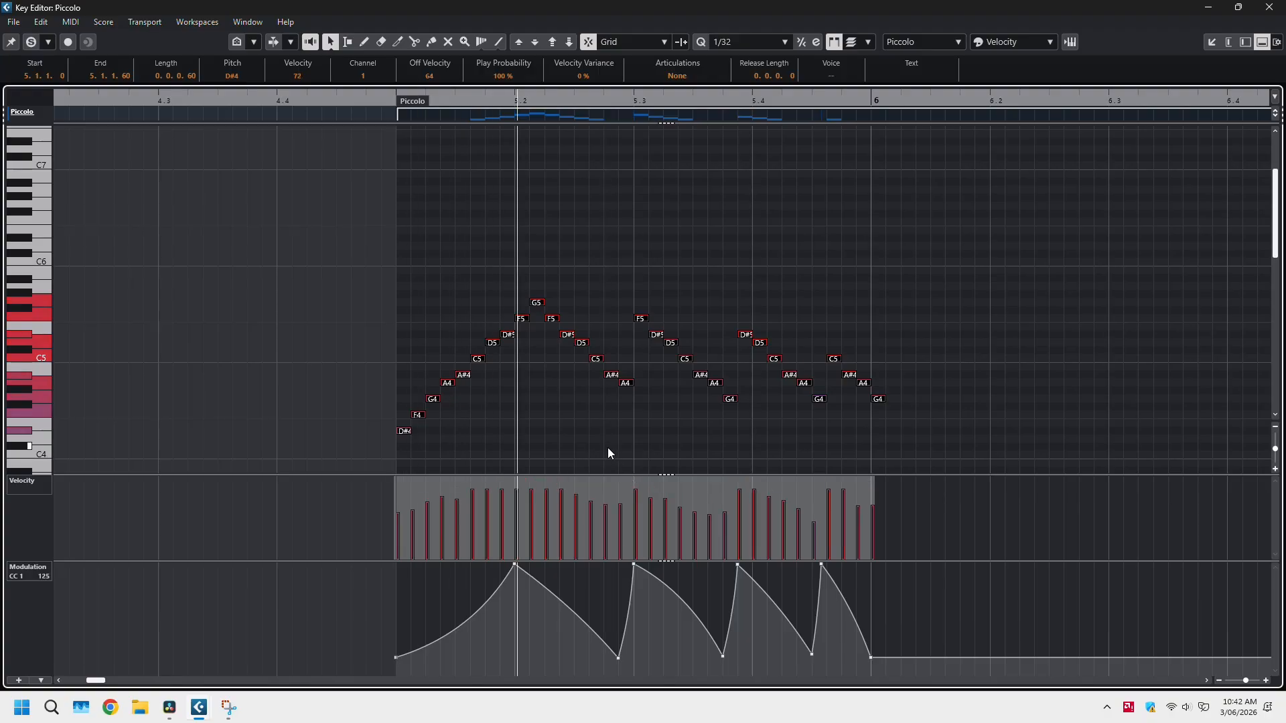
{"action": "key", "text": "space"}
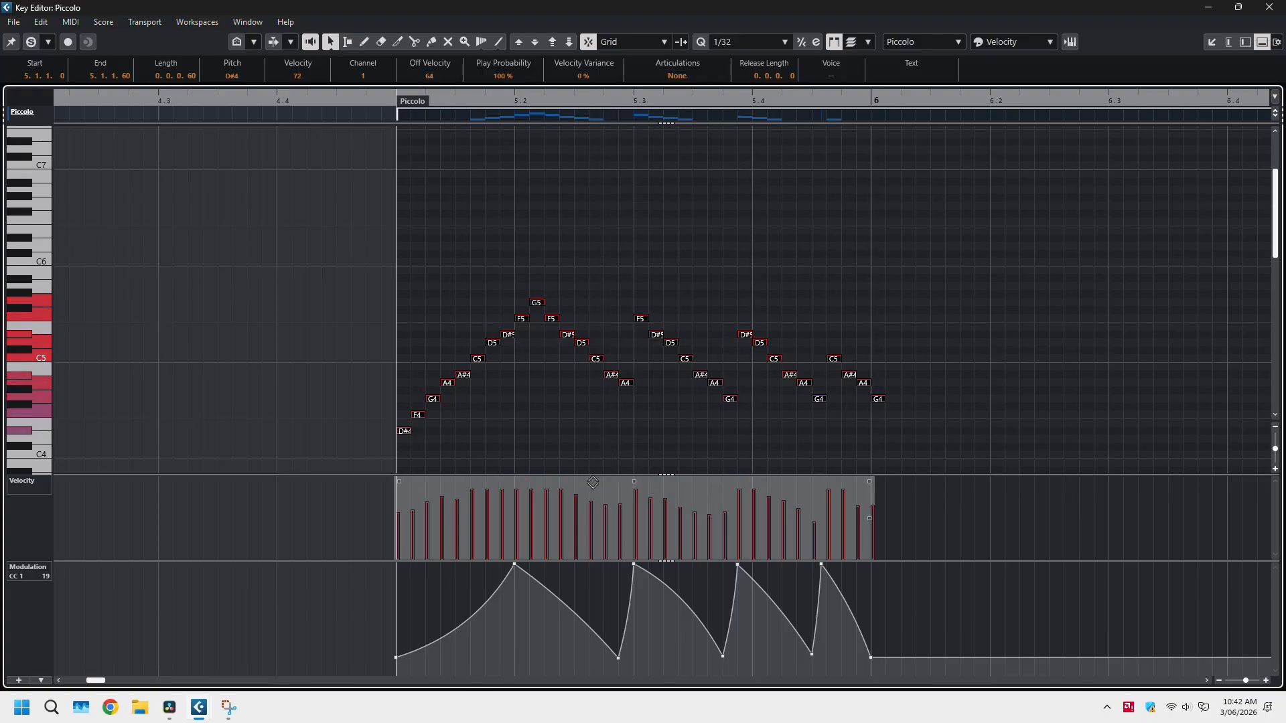
Step: Raise the velocities of the bar 5 run together until its first D#4 is at 93, play it and deselect the notes
{"action": "left_click_drag", "start_coordinate": [593, 480], "coordinate": [592, 469]}
{"action": "key", "text": "space"}
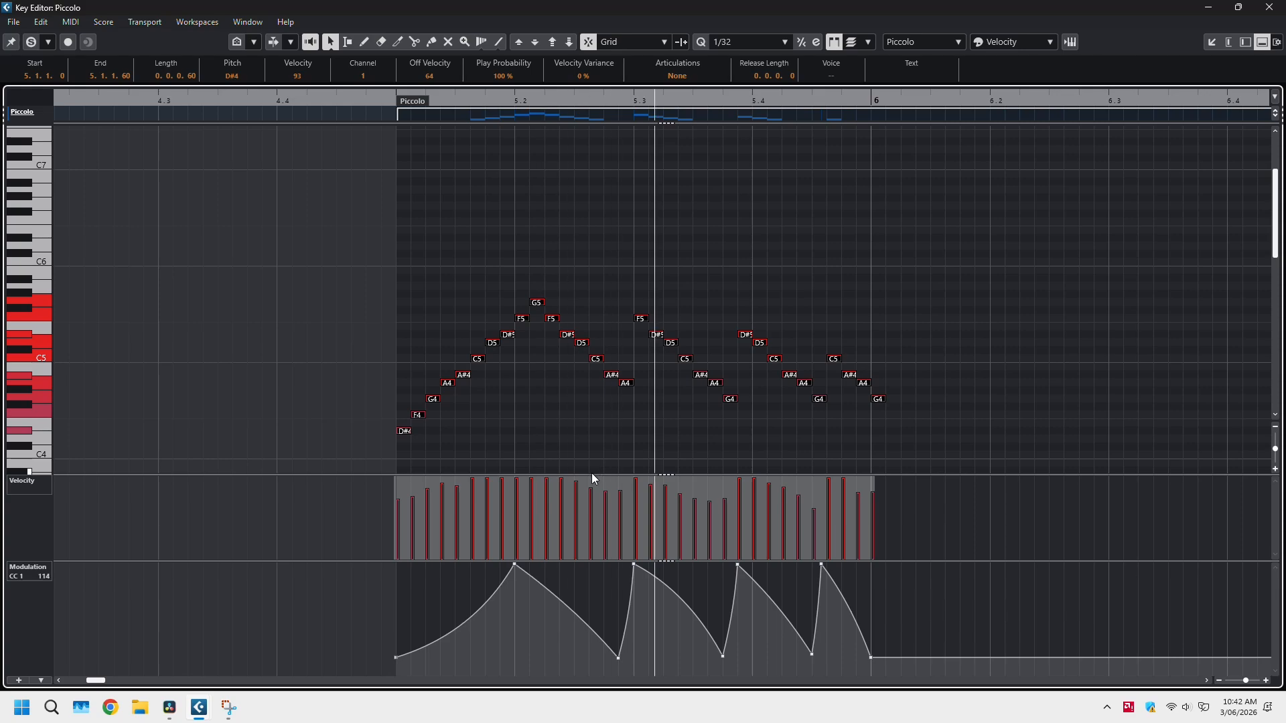
{"action": "key", "text": "space"}
{"action": "left_click", "coordinate": [397, 246]}
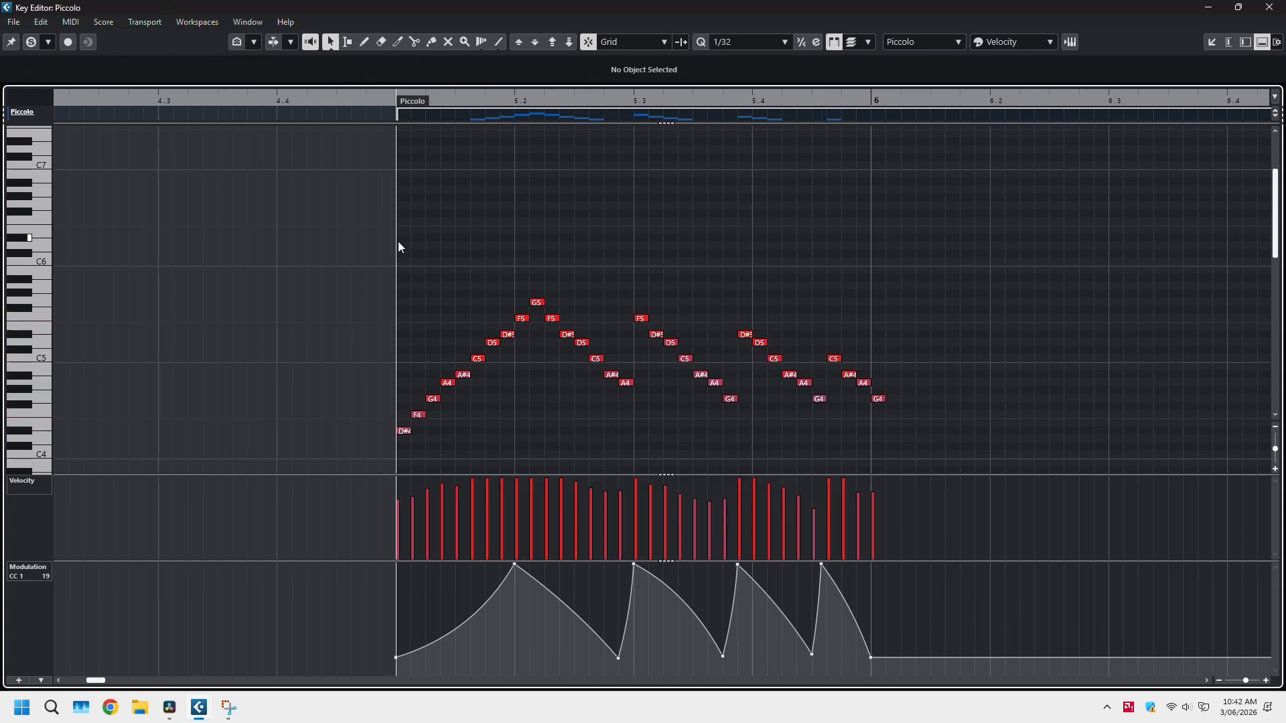
{"action": "left_click", "coordinate": [1210, 45]}
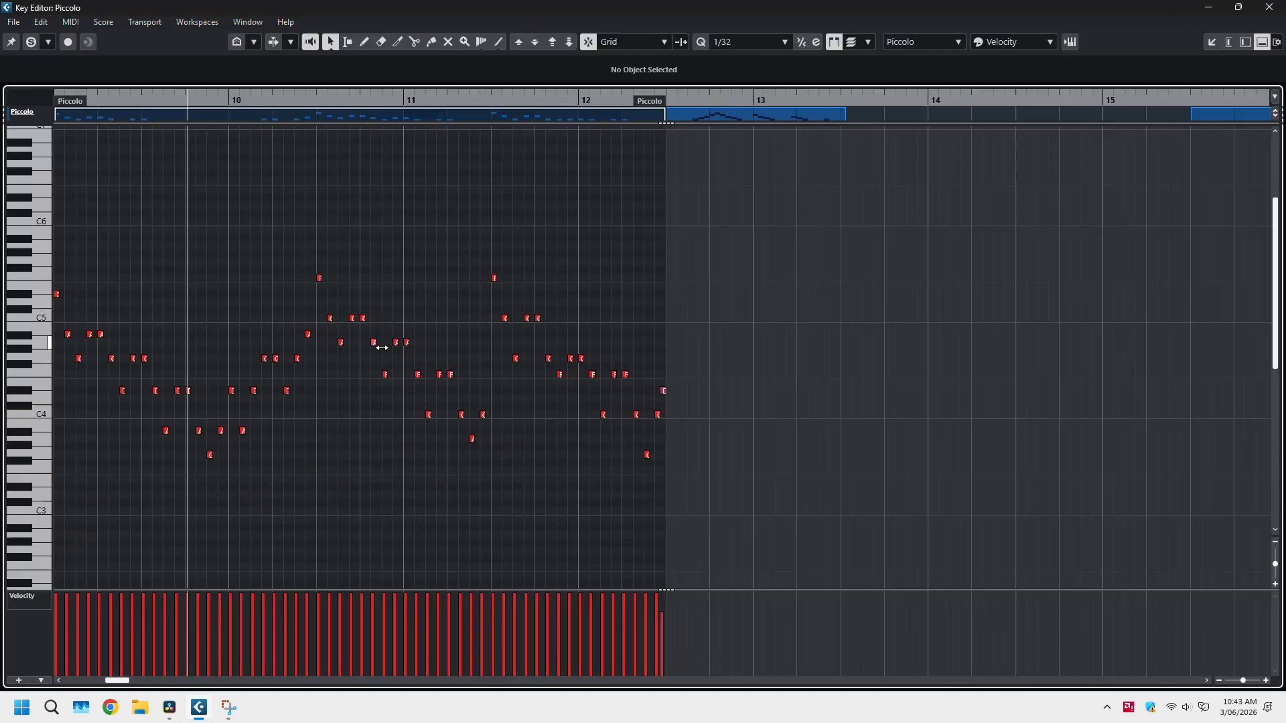
Step: Transpose all notes of the Piccolo part in bars 9 to 12 up one octave, starting on D#6, and play the passage
{"action": "scroll", "coordinate": [381, 348], "scroll_direction": "left", "scroll_amount": 2}
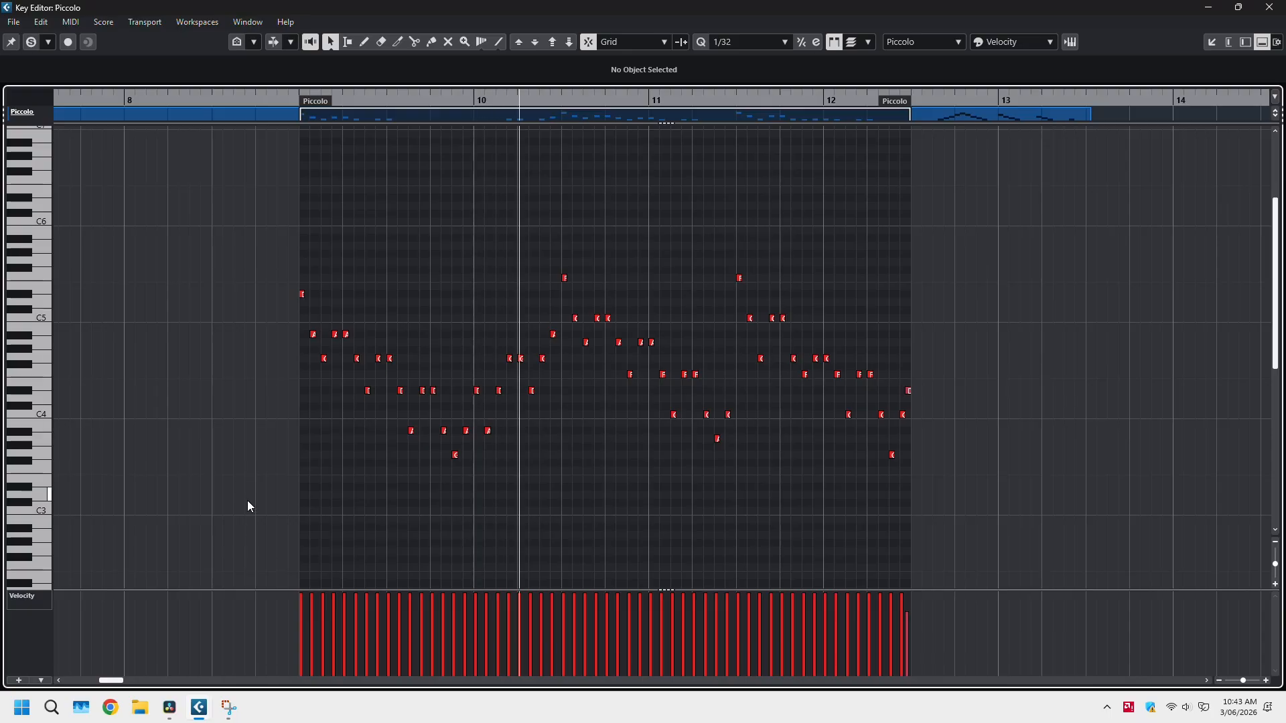
{"action": "key", "text": "space"}
{"action": "left_click_drag", "start_coordinate": [226, 536], "coordinate": [1074, 200]}
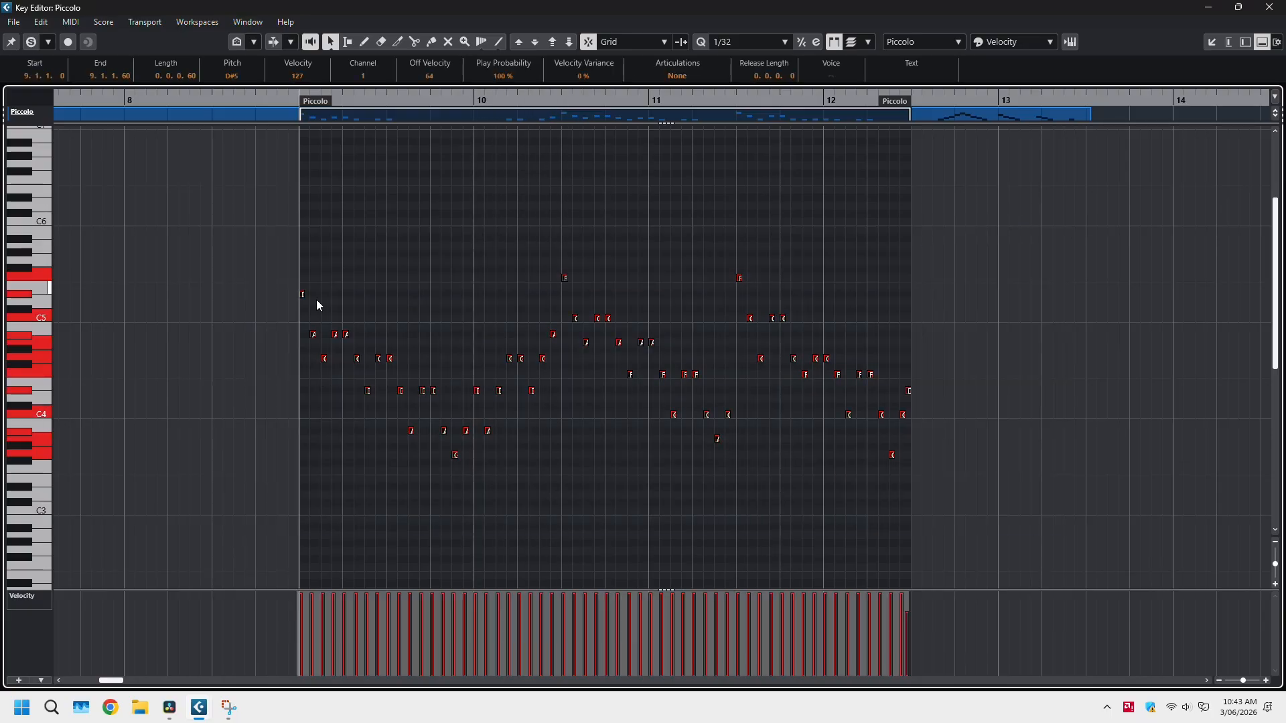
{"action": "scroll", "coordinate": [317, 305], "scroll_direction": "up", "scroll_amount": 3}
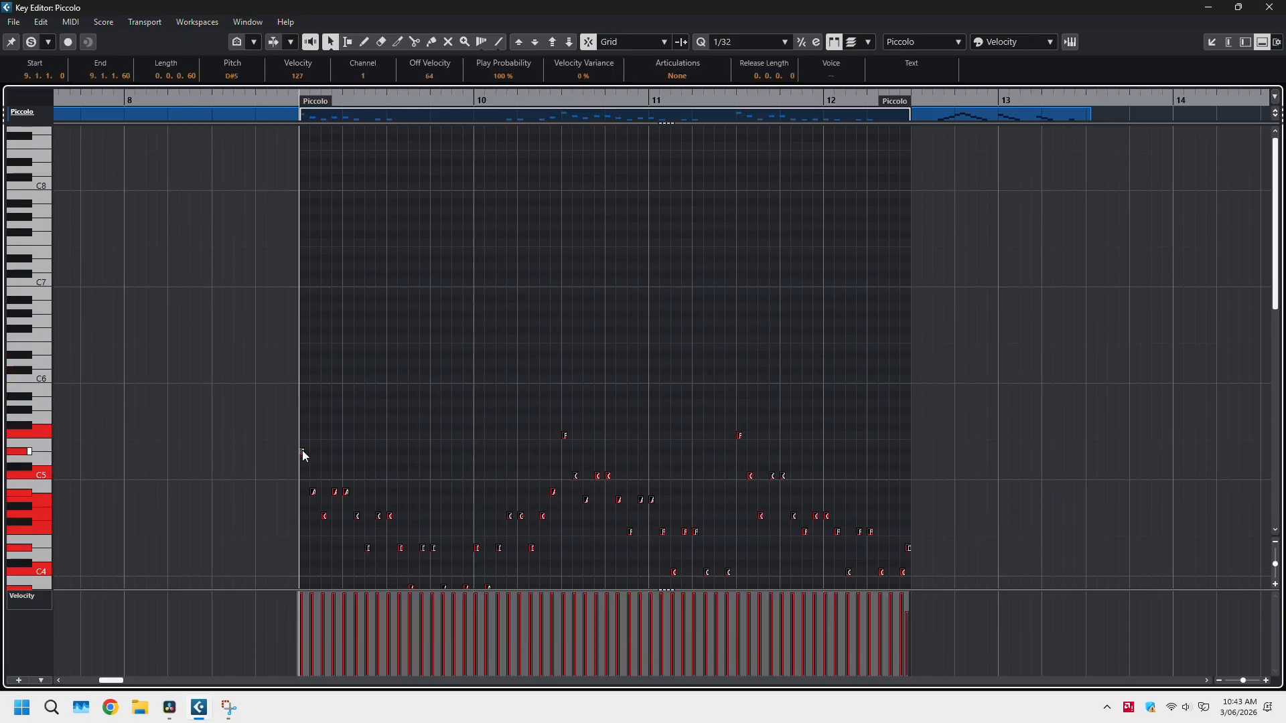
{"action": "left_click_drag", "start_coordinate": [303, 450], "coordinate": [304, 360]}
{"action": "key", "text": "space"}
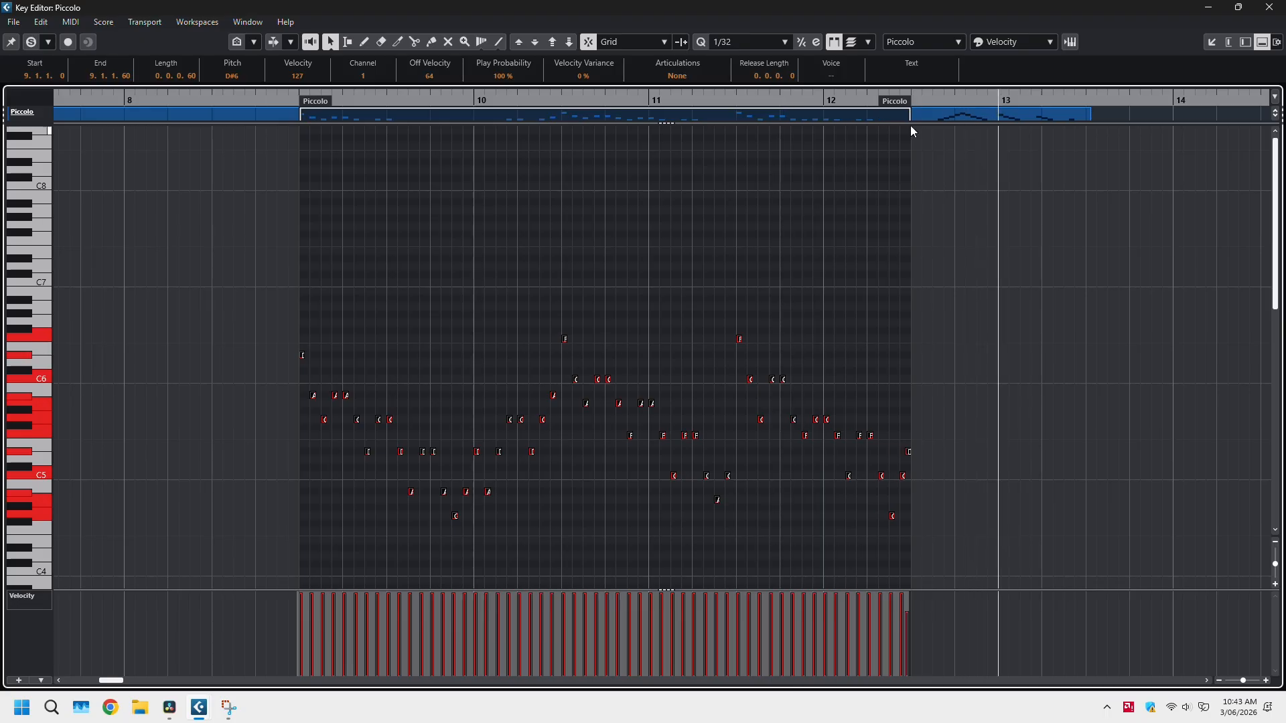
{"action": "key", "text": "space"}
Step: Raise the velocities of the on-beat notes from bar 9 to bar 12 to 127 and play the passage
{"action": "left_click", "coordinate": [925, 114]}
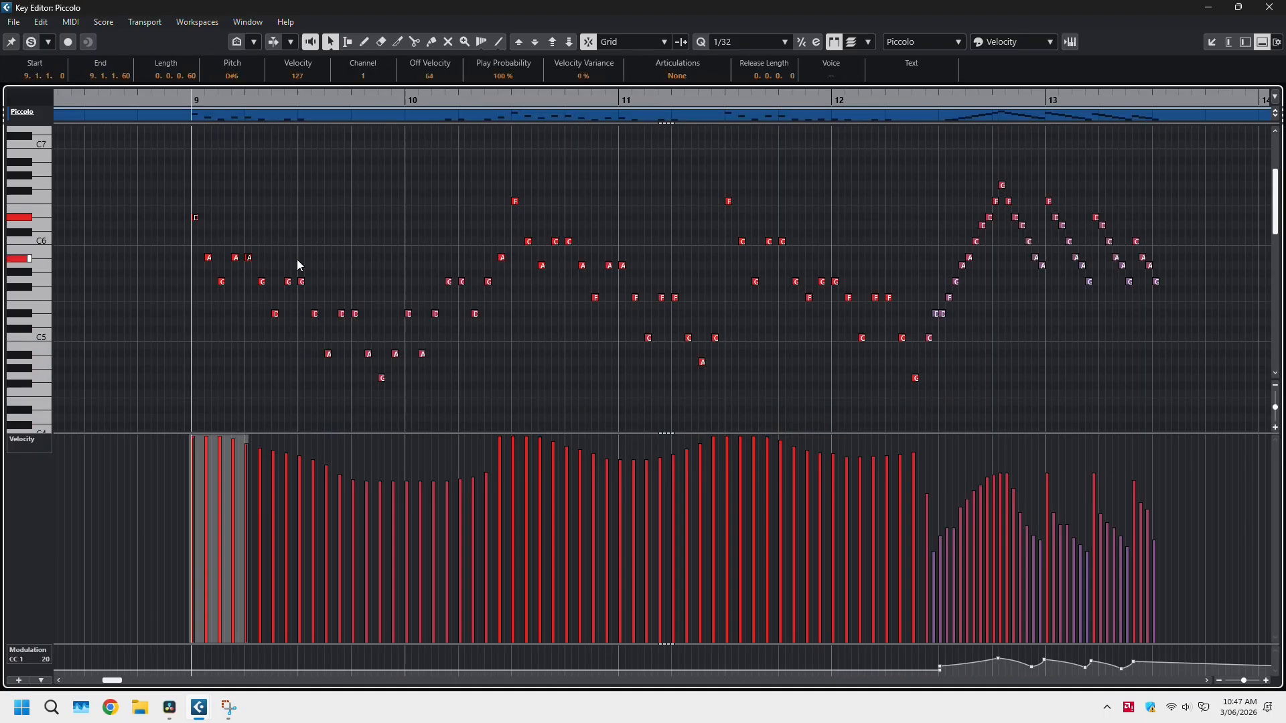
{"action": "left_click_drag", "start_coordinate": [296, 259], "coordinate": [888, 268]}
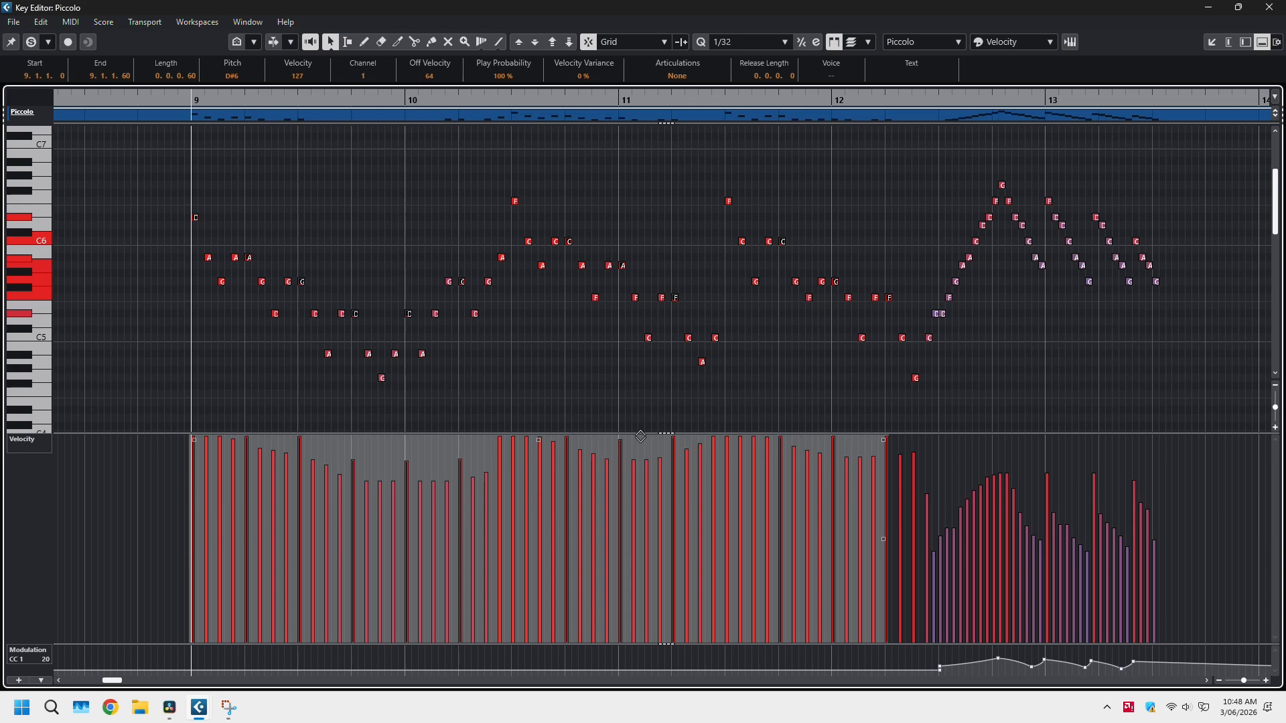
{"action": "key", "text": "space"}
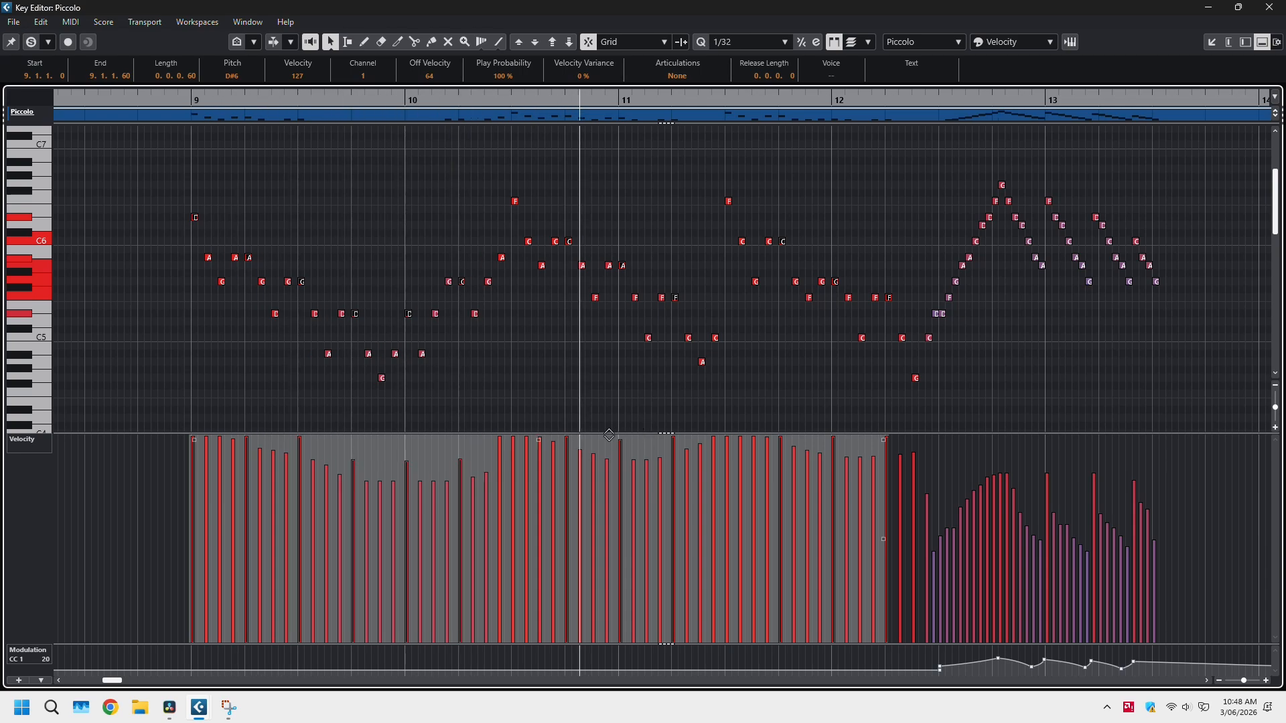
{"action": "key", "text": "space"}
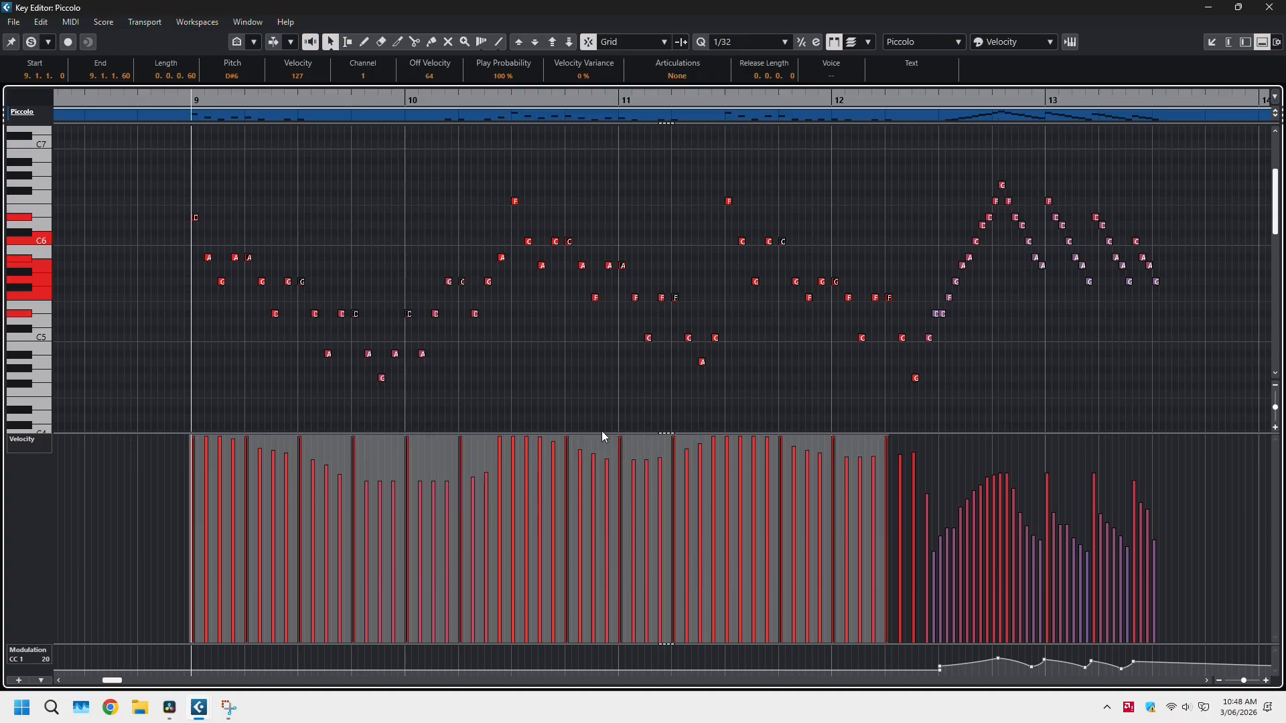
{"action": "key", "text": "space"}
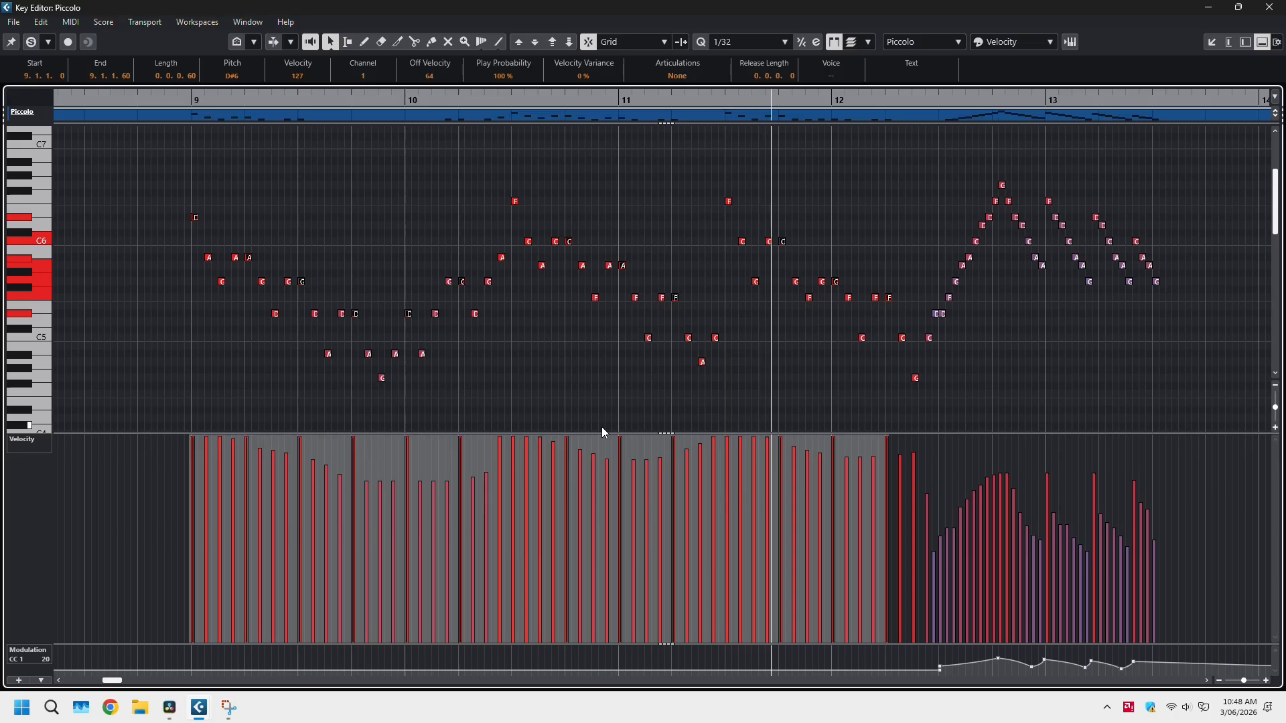
Step: Lower the velocities of all notes in bars 9 to 12 so the loudest match the run that follows, and close the editors
{"action": "left_click", "coordinate": [562, 365]}
{"action": "left_click_drag", "start_coordinate": [722, 438], "coordinate": [721, 456]}
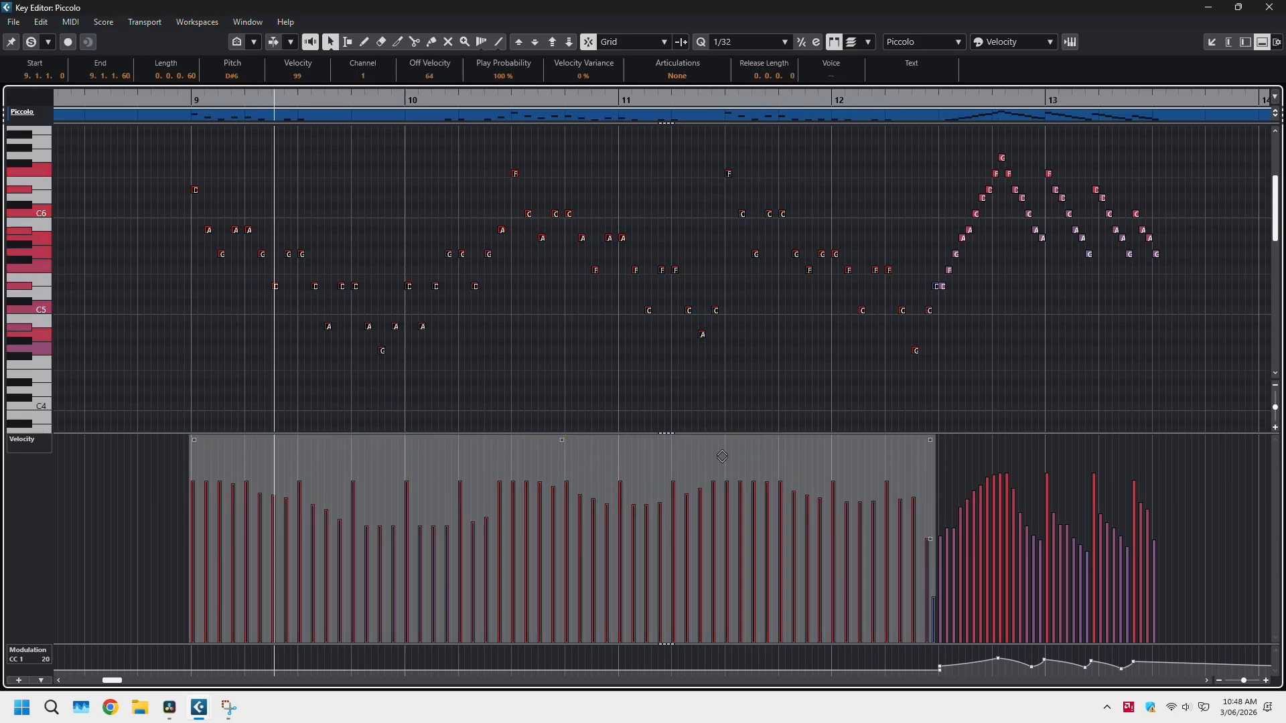
{"action": "left_click", "coordinate": [719, 368]}
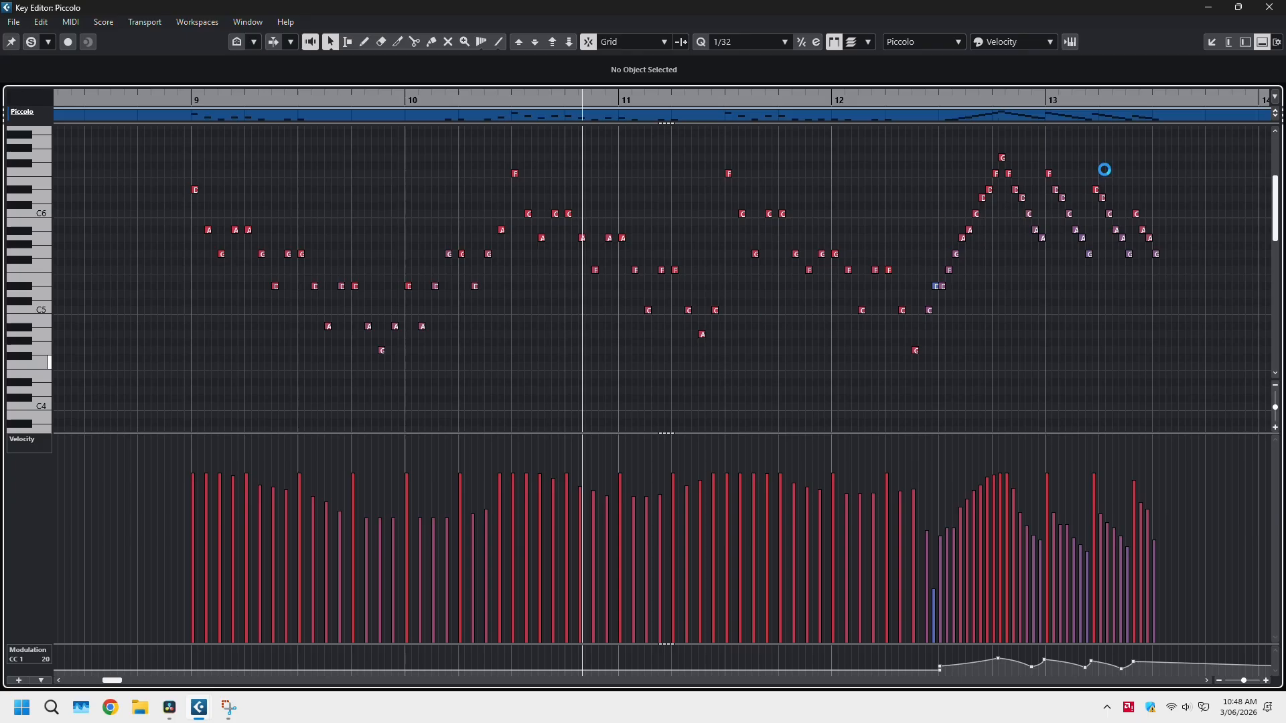
{"action": "left_click", "coordinate": [1270, 8]}
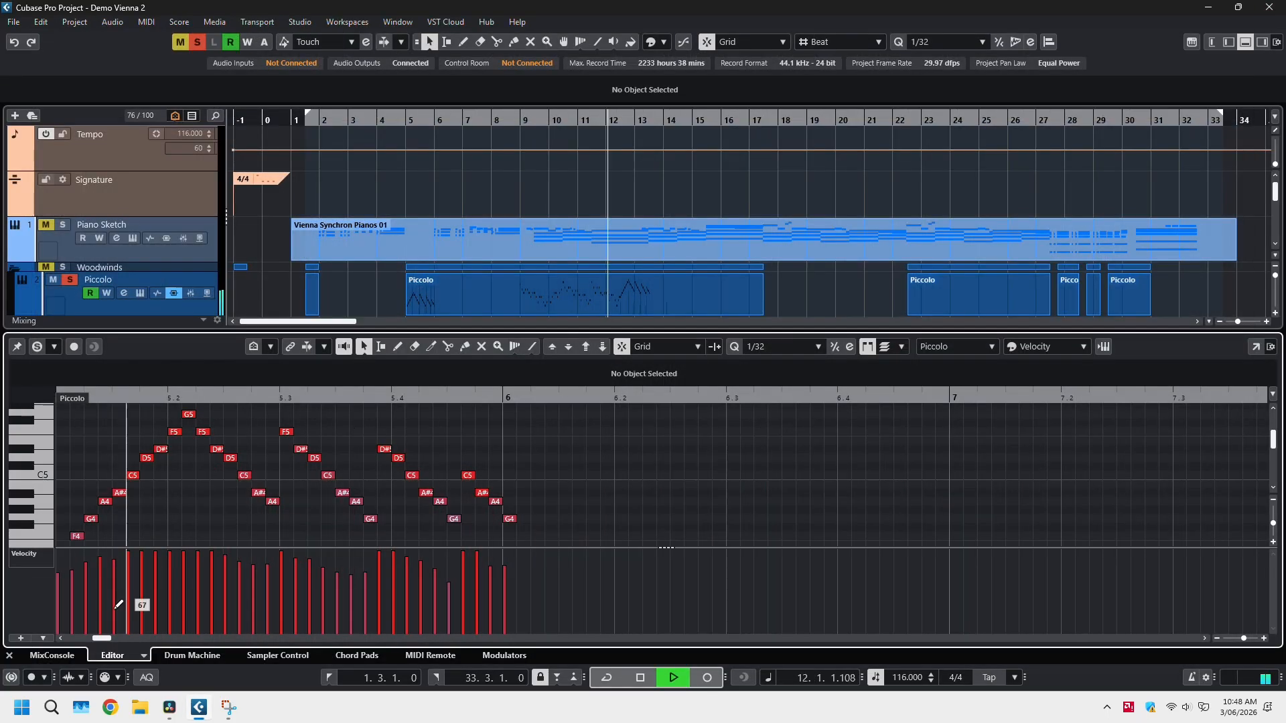
{"action": "left_click", "coordinate": [10, 655]}
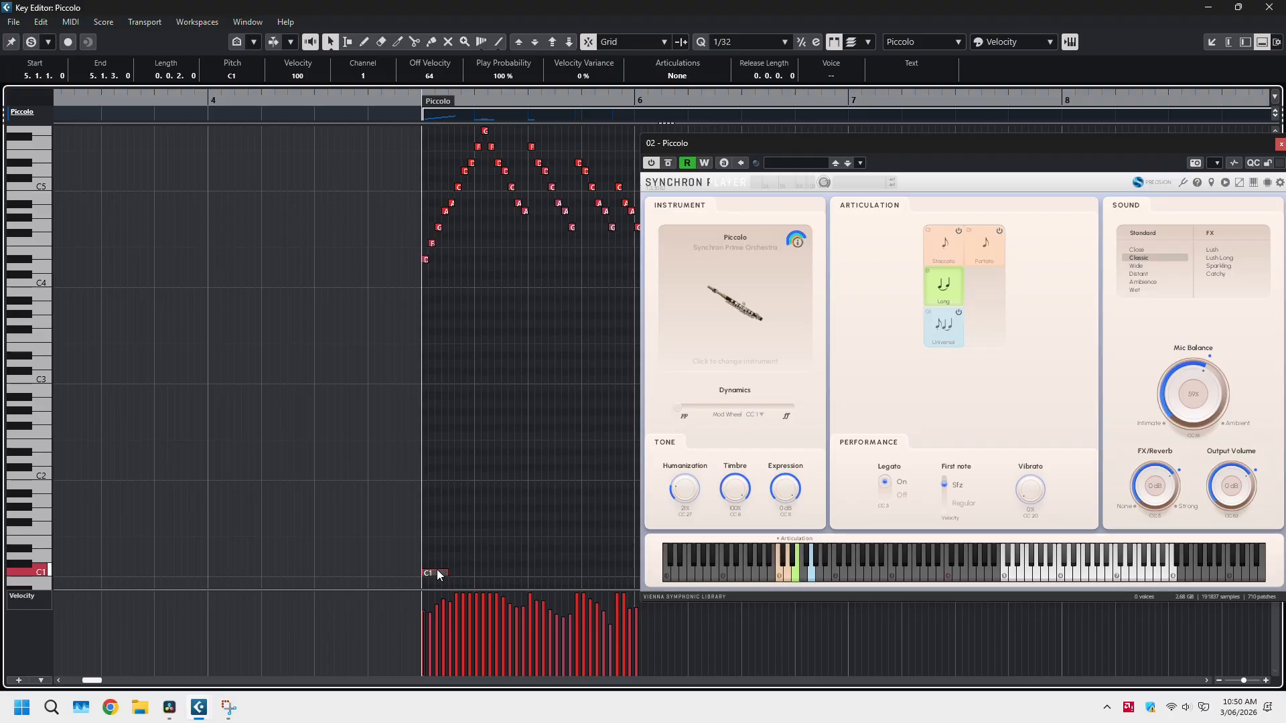
Step: Move the keyswitch note at the start of bar 5 to E0 and add another at the start of bar 9 on C0
{"action": "left_click_drag", "start_coordinate": [432, 570], "coordinate": [432, 501]}
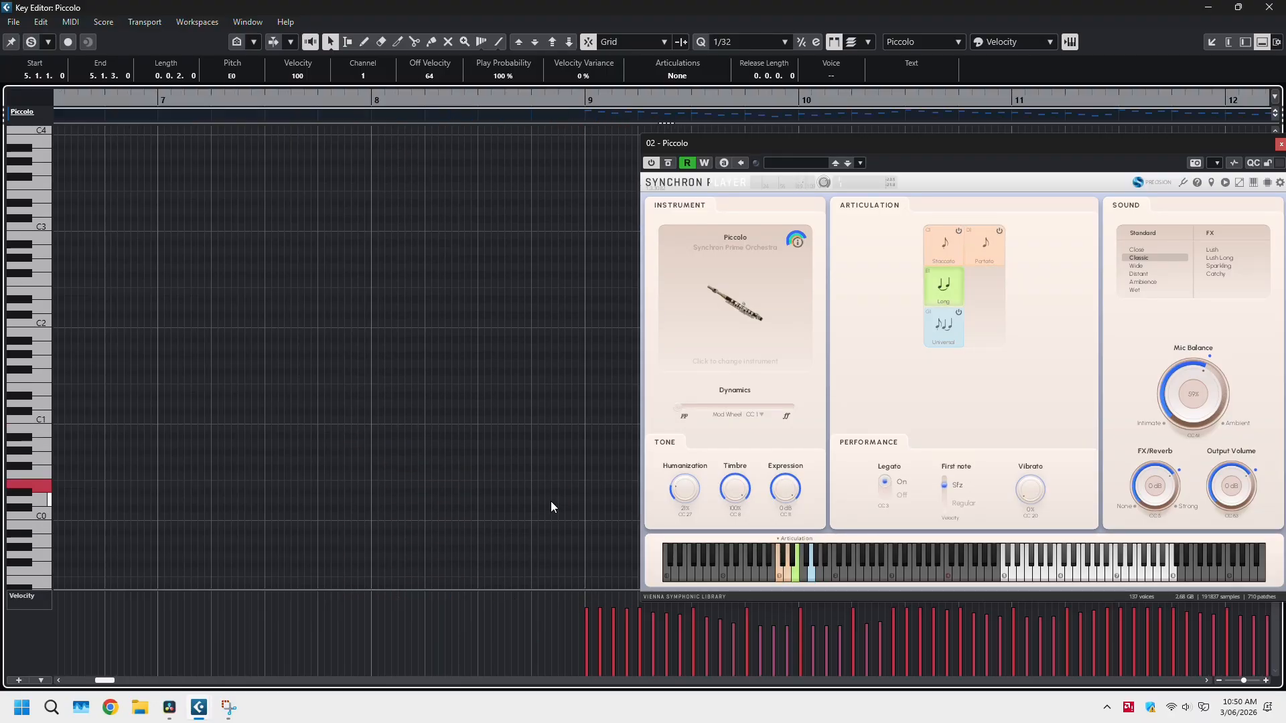
{"action": "left_click", "coordinate": [580, 501]}
{"action": "mouse_move", "coordinate": [583, 501]}
{"action": "left_mouse_down"}
{"action": "mouse_move", "coordinate": [579, 480]}
{"action": "mouse_move", "coordinate": [583, 516]}
{"action": "left_mouse_up"}
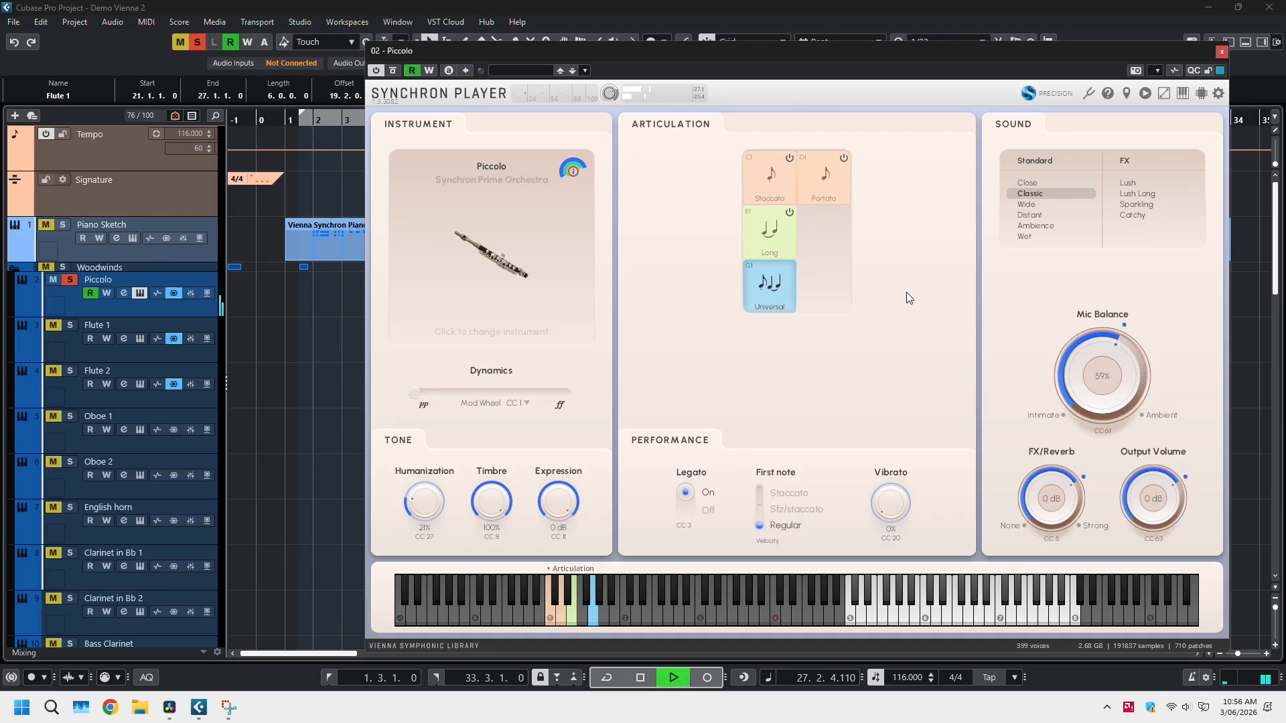
Step: Record the Piccolo passage, transpose its notes from the end of bar 24 to bar 27 down one octave and play it
{"action": "key", "text": "KP_Multiply"}
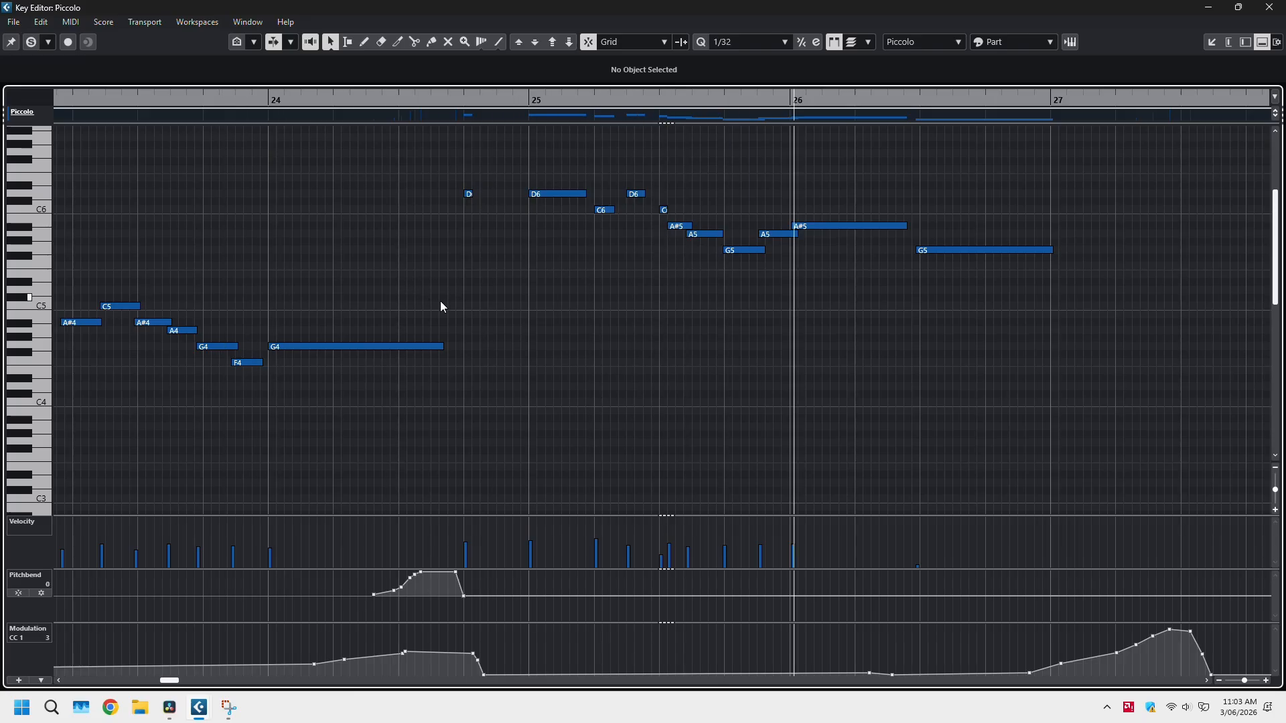
{"action": "key", "text": "space"}
{"action": "left_click_drag", "start_coordinate": [440, 300], "coordinate": [1102, 157]}
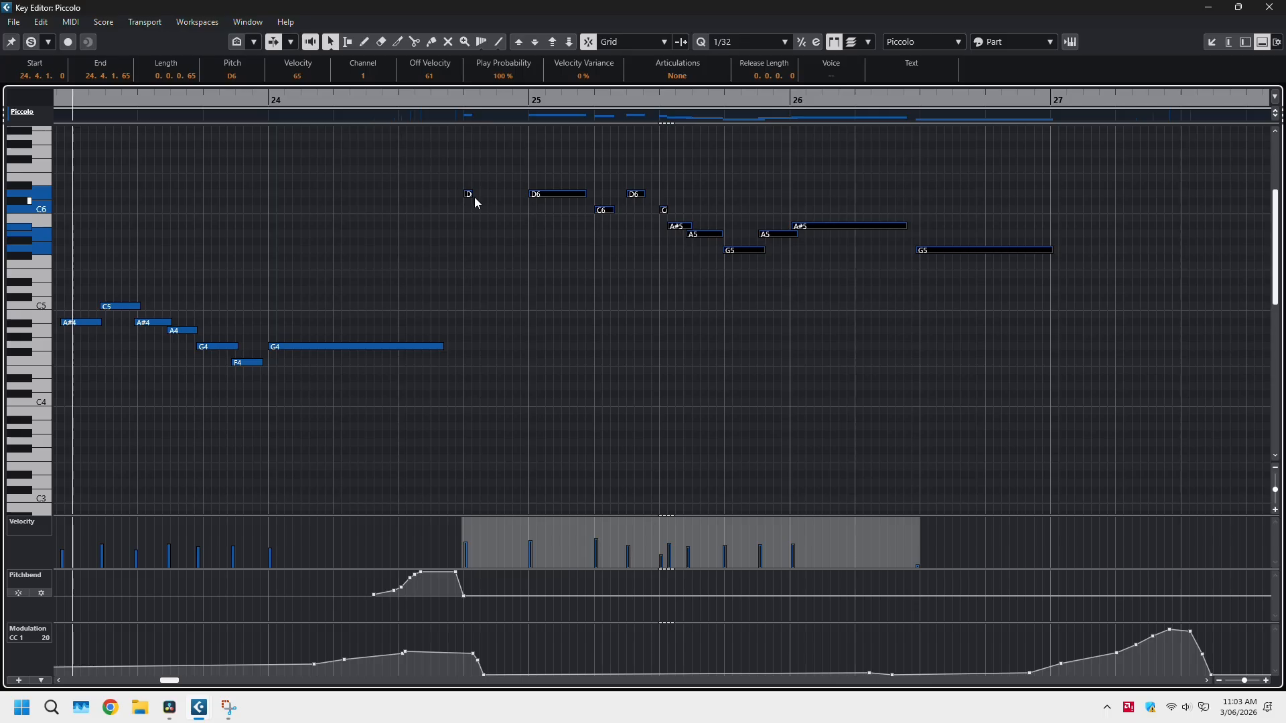
{"action": "left_click_drag", "start_coordinate": [469, 195], "coordinate": [474, 296]}
{"action": "key", "text": "space"}
{"action": "left_click", "coordinate": [541, 395]}
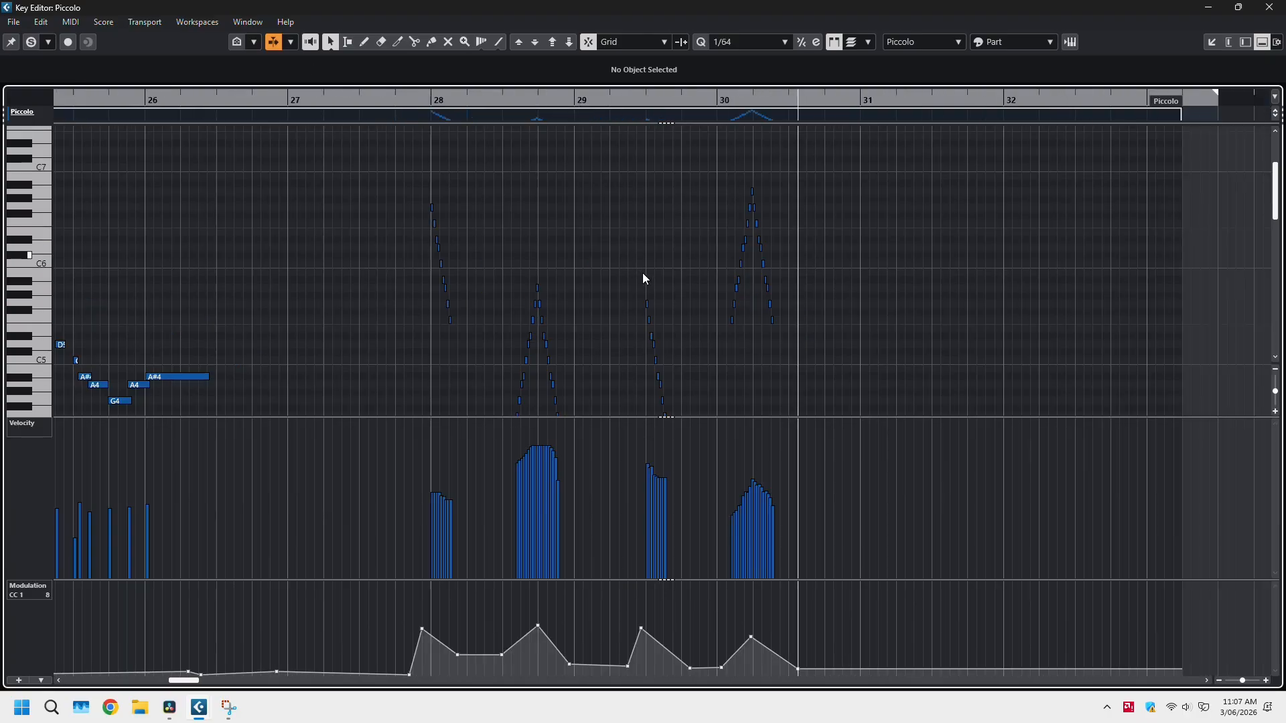
Step: Lower the velocities of the descending run in bar 29 together until its first G5 is at 81, and play it
{"action": "left_click_drag", "start_coordinate": [643, 277], "coordinate": [693, 431]}
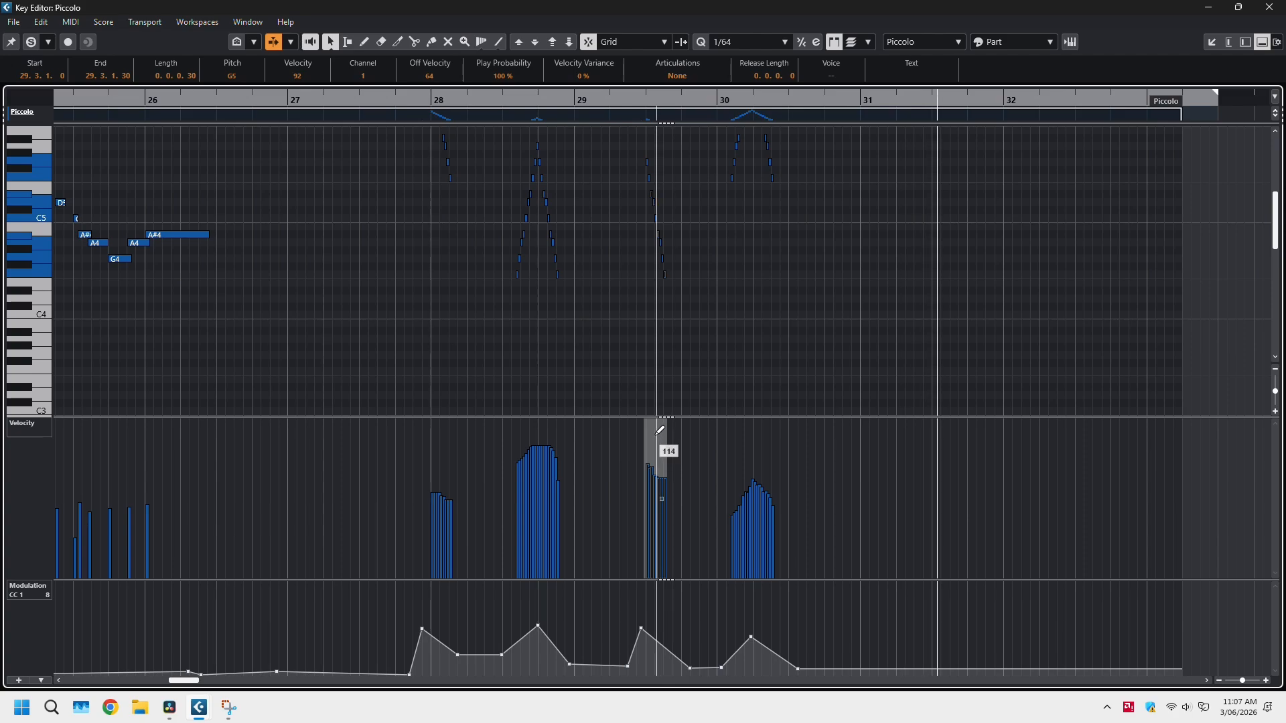
{"action": "left_click_drag", "start_coordinate": [662, 499], "coordinate": [662, 513]}
{"action": "key", "text": "space"}
{"action": "key", "text": "space"}
Step: Lower the velocities of the rising and falling run in bar 28 until its first F4 is at 84, and close the editors
{"action": "scroll", "coordinate": [534, 374], "scroll_direction": "up", "scroll_amount": 2}
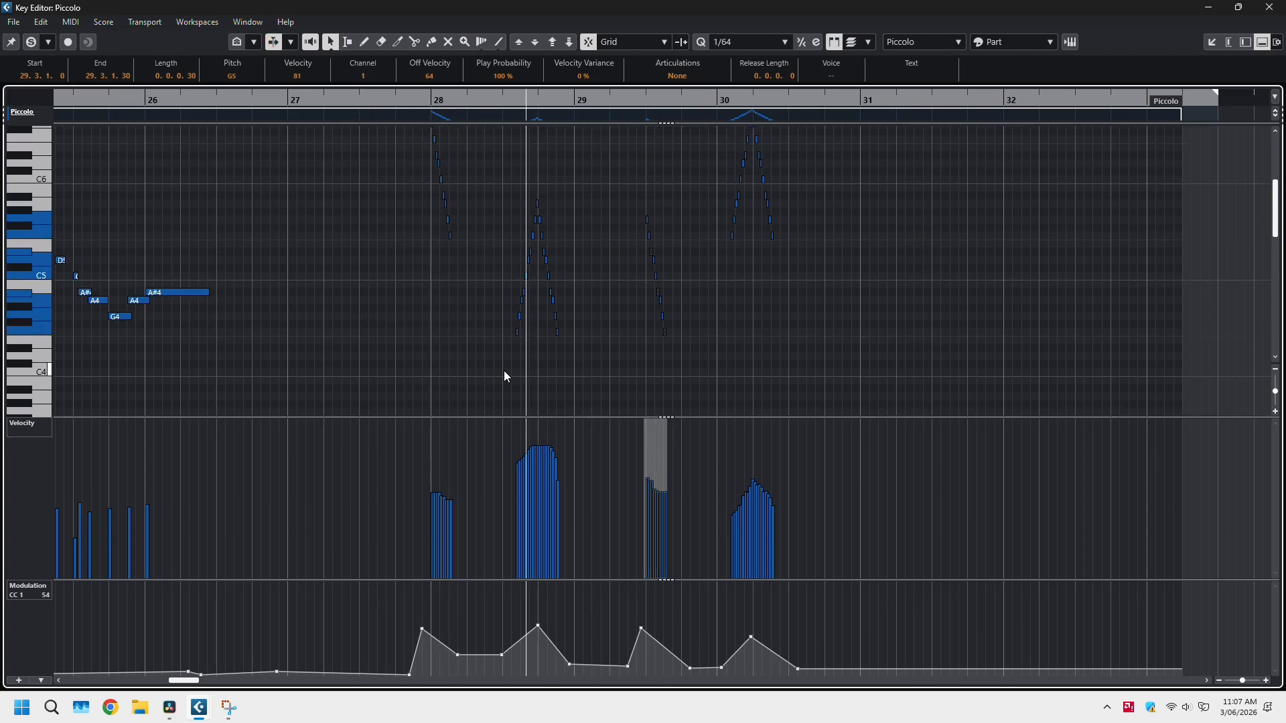
{"action": "left_click_drag", "start_coordinate": [504, 372], "coordinate": [580, 178]}
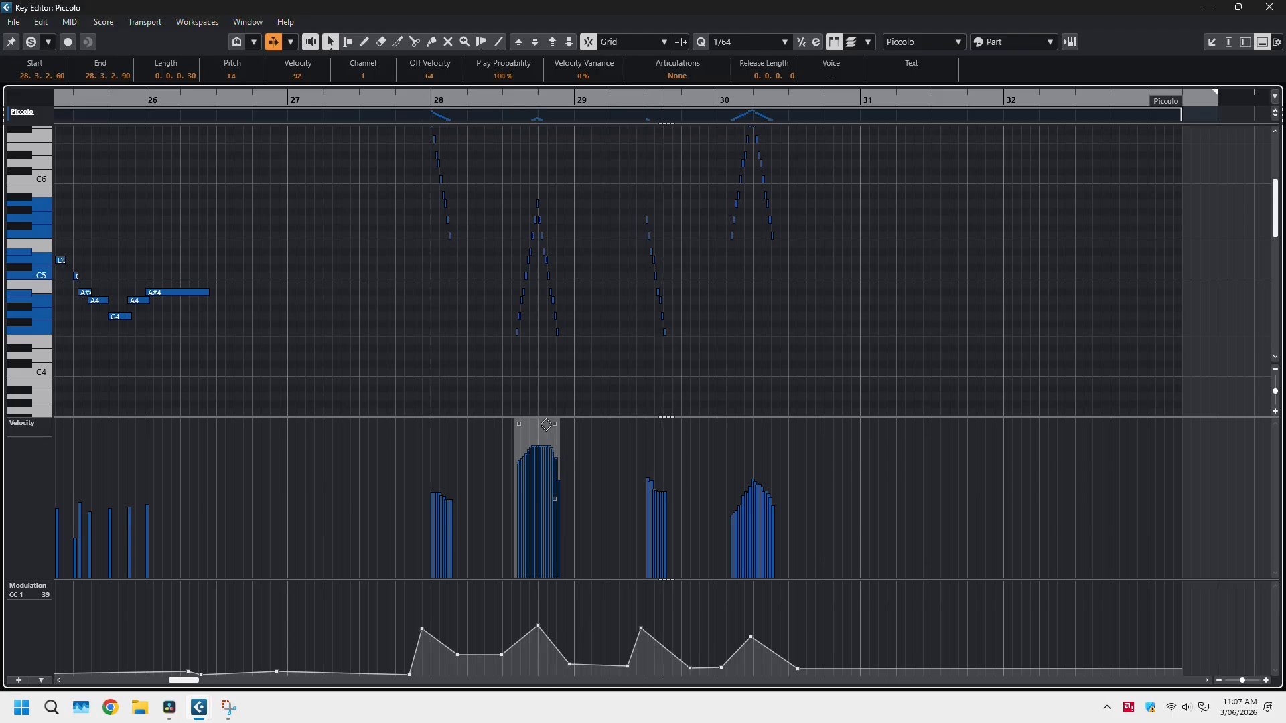
{"action": "left_click_drag", "start_coordinate": [547, 425], "coordinate": [547, 434]}
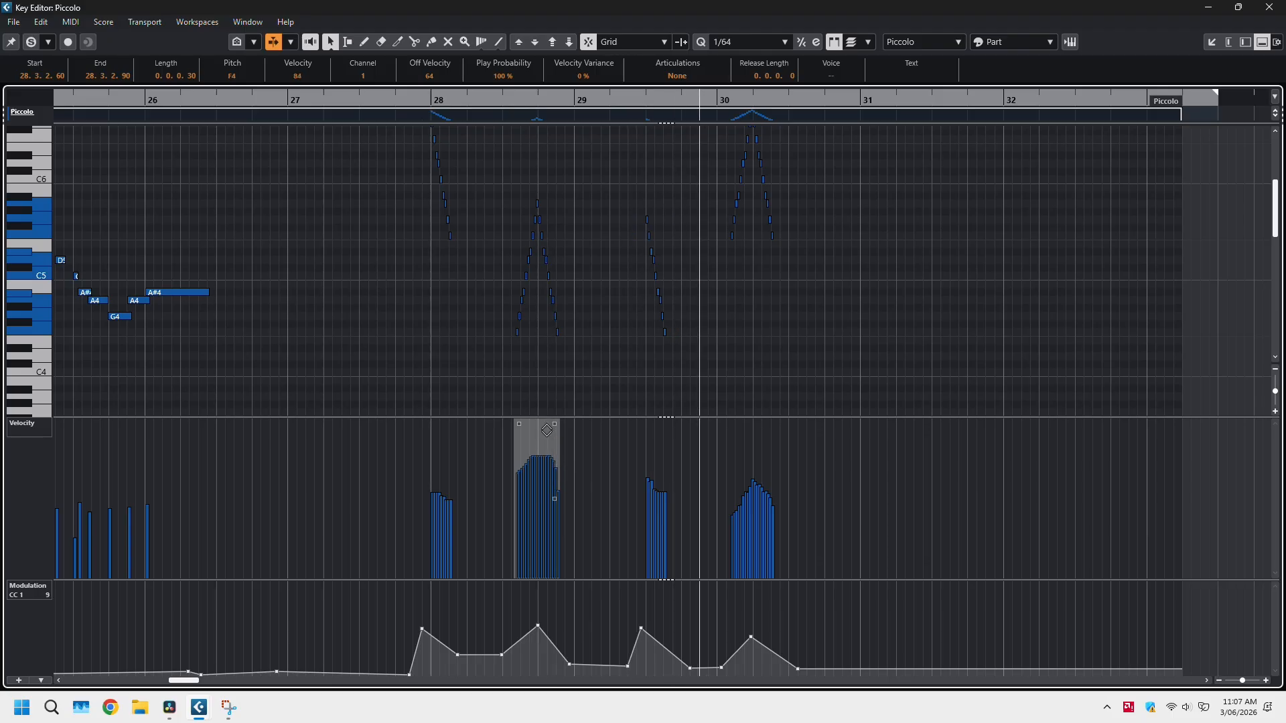
{"action": "left_click", "coordinate": [792, 363]}
{"action": "key", "text": "space"}
{"action": "left_click", "coordinate": [1269, 8]}
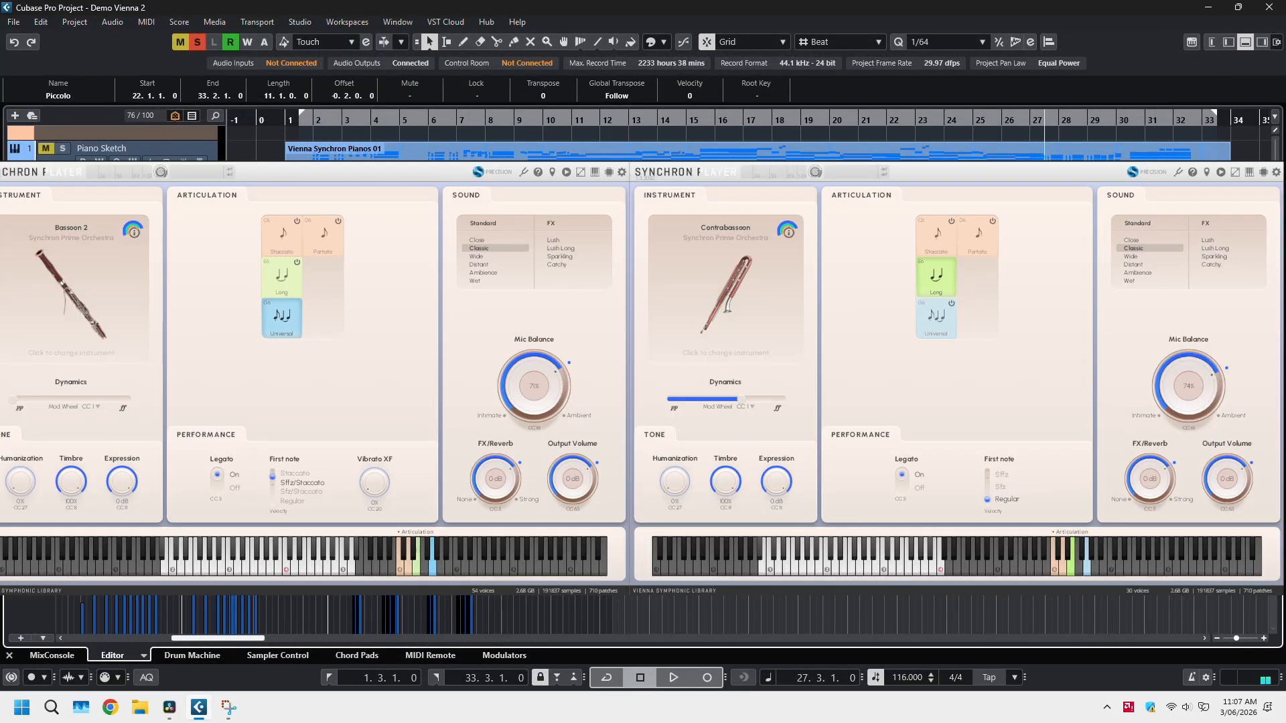
{"action": "left_click", "coordinate": [9, 657]}
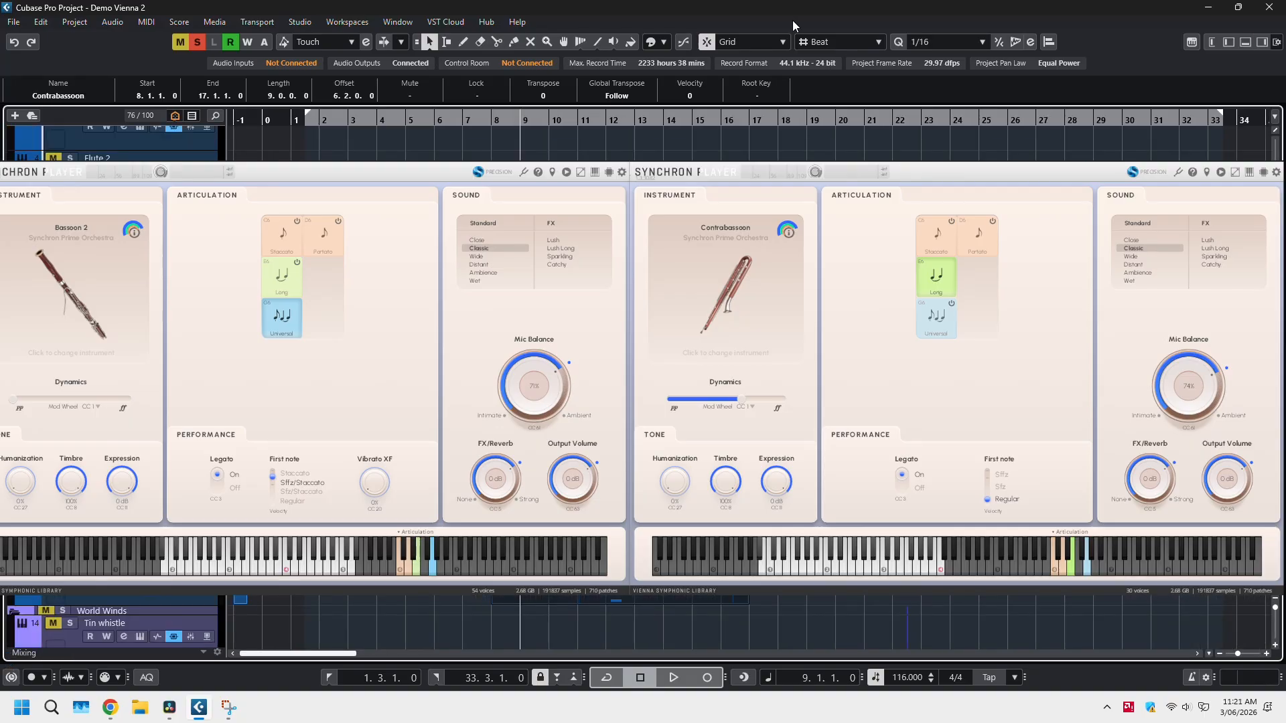
Step: Play the woodwind arrangement from bar 9
{"action": "left_click", "coordinate": [428, 35]}
{"action": "key", "text": "space"}
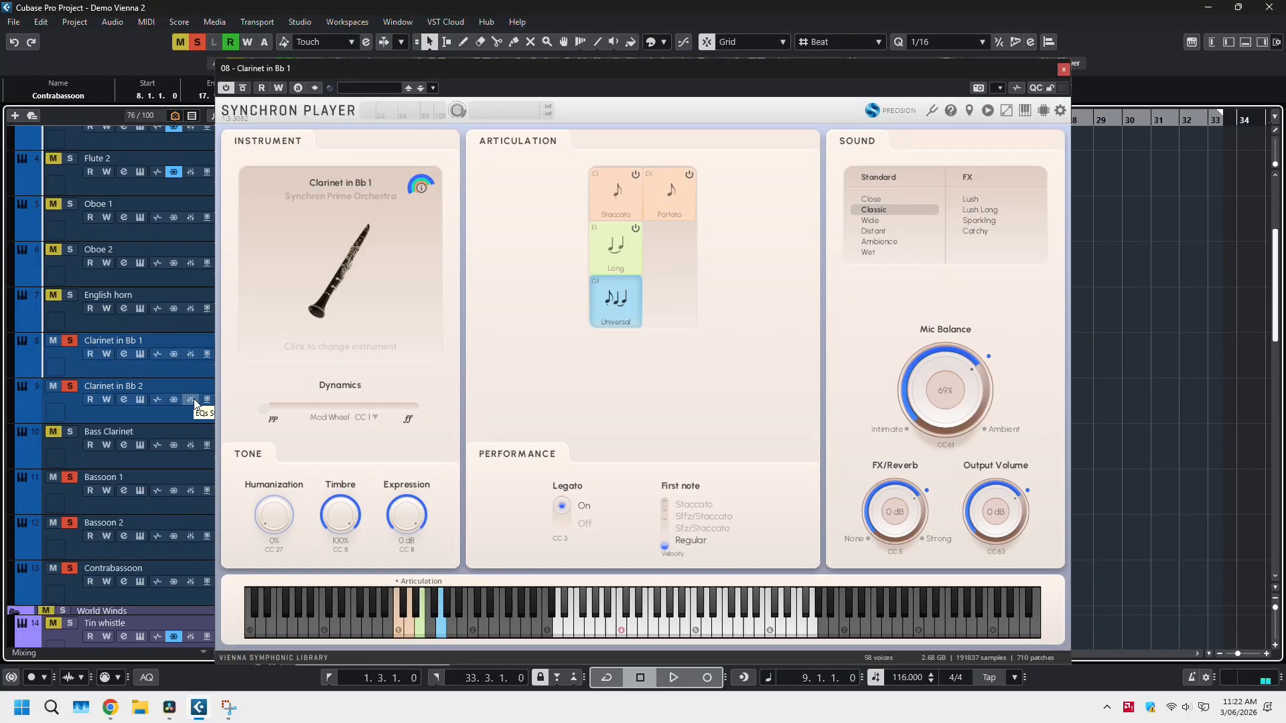
Step: Start recording the clarinet passage from bar 9 with the Clarinet in Bb 1 instrument open
{"action": "key", "text": "KP_Multiply"}
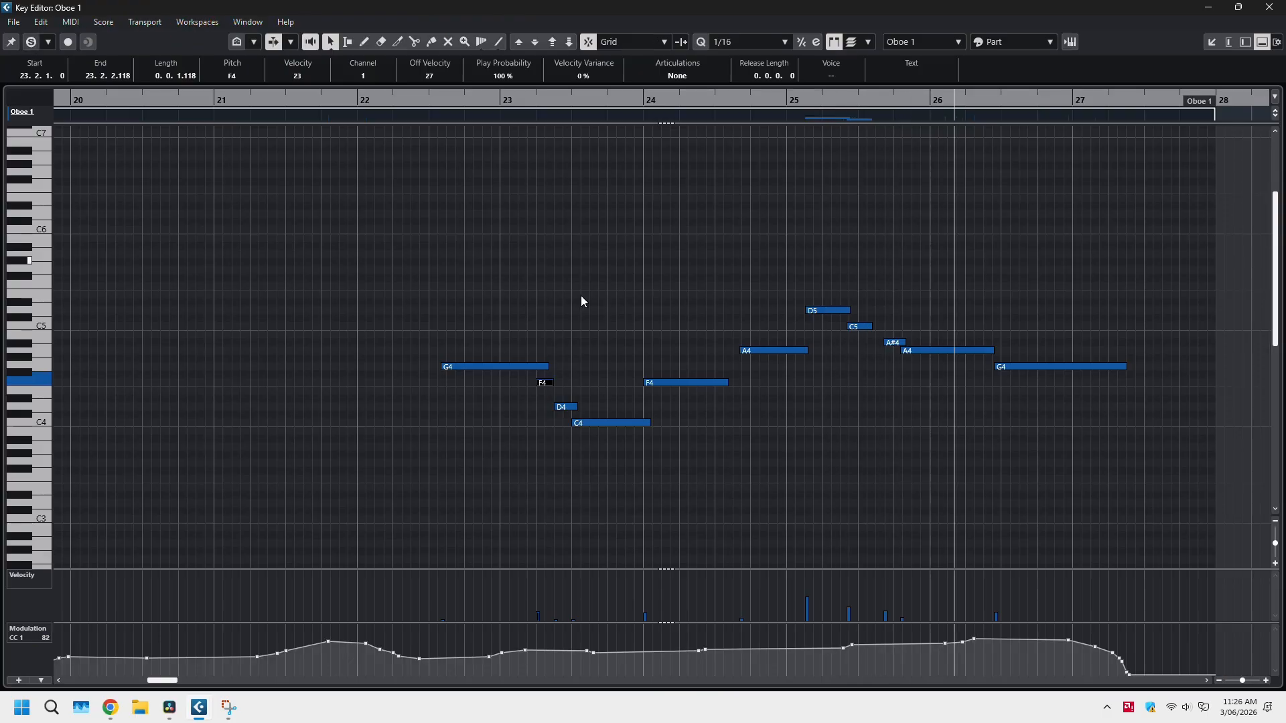
Step: Move the Oboe 1 notes from the D5 in bar 25 to the final G4 earlier so the D5 starts on bar 25, and play the passage
{"action": "key", "text": "space"}
{"action": "left_click_drag", "start_coordinate": [824, 384], "coordinate": [998, 309]}
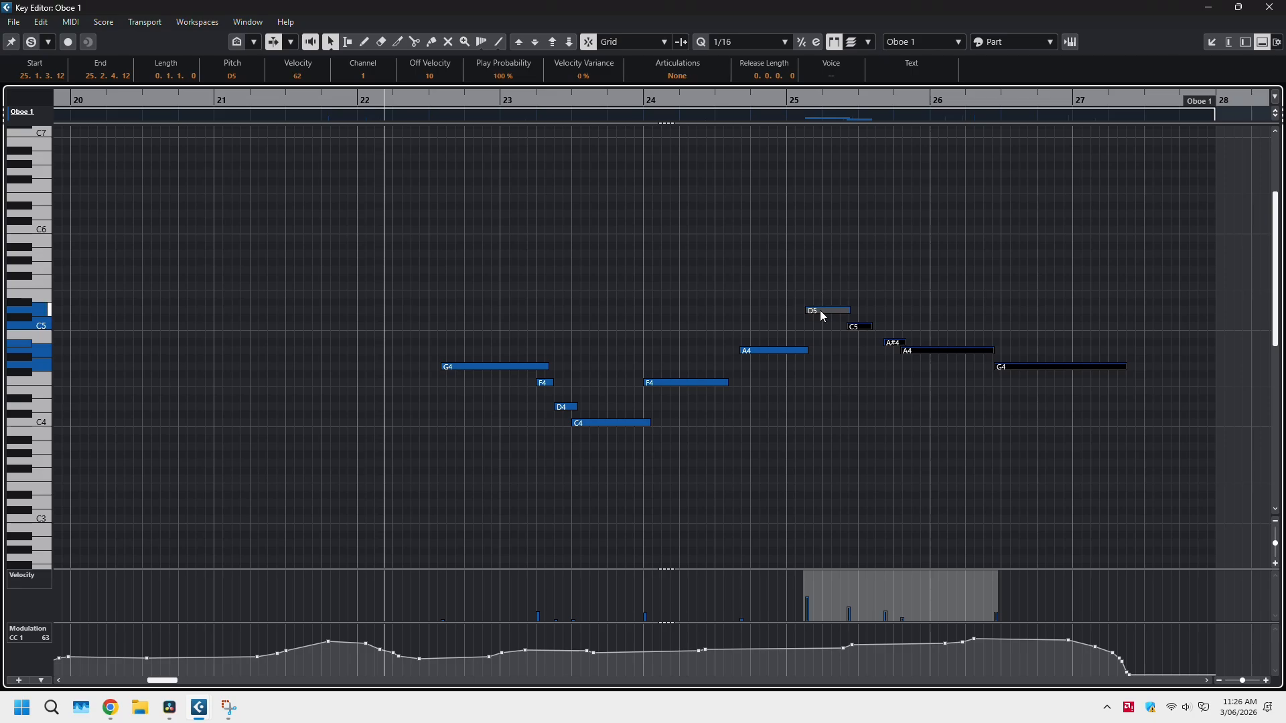
{"action": "left_click_drag", "start_coordinate": [823, 317], "coordinate": [809, 317]}
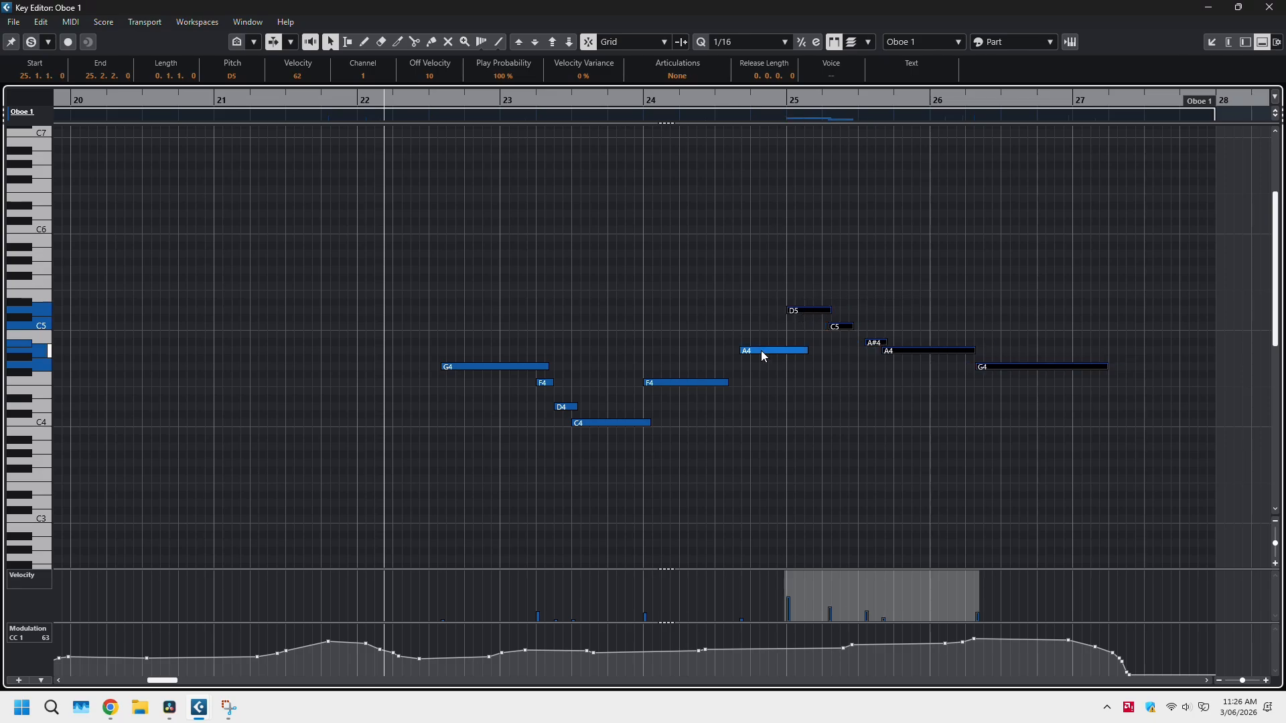
{"action": "key", "text": "space"}
{"action": "key", "text": "e"}
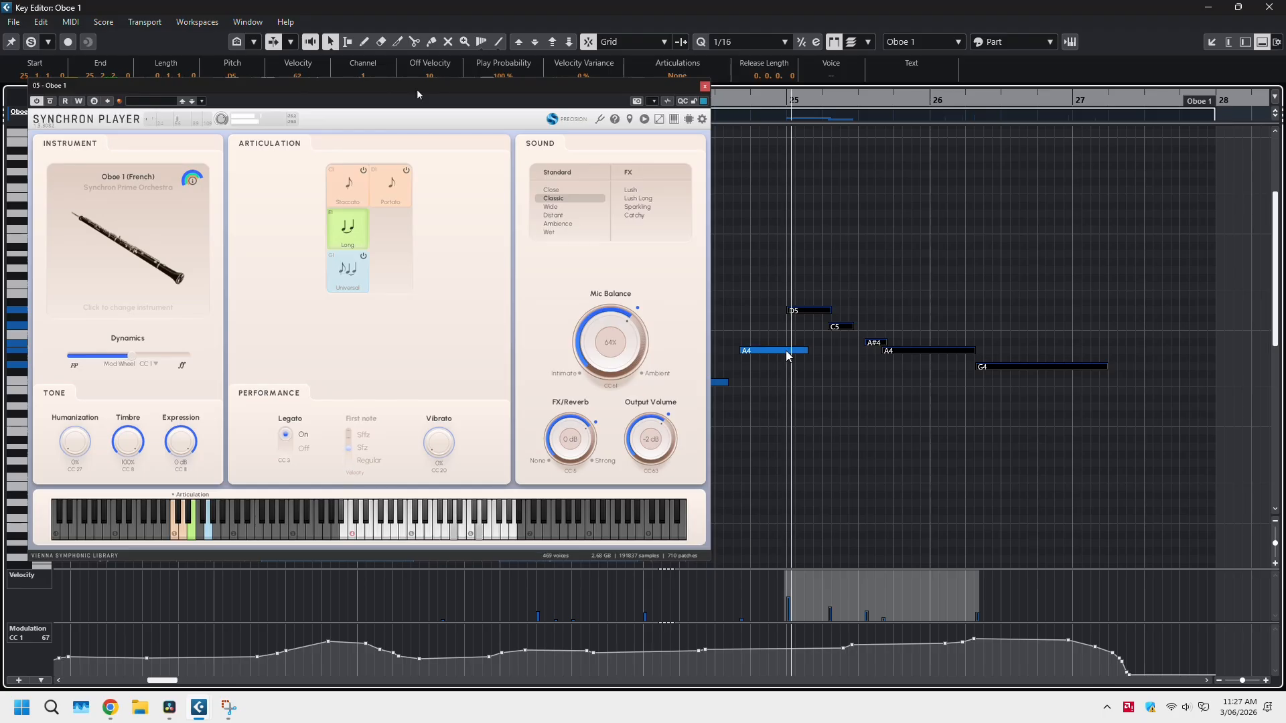
{"action": "left_click_drag", "start_coordinate": [807, 350], "coordinate": [740, 351]}
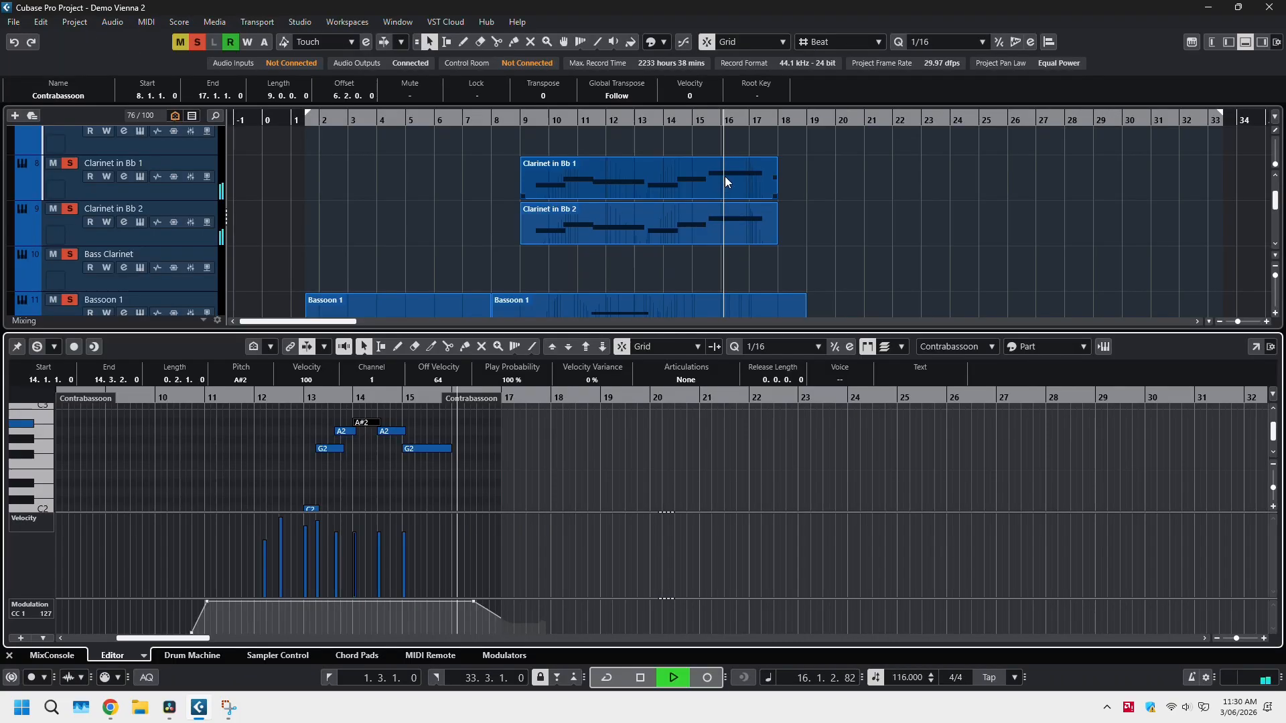
Step: Inspect the notes of the Clarinet in Bb 1 and Clarinet in Bb 2 parts, close the editor, and play from bar 8
{"action": "left_click", "coordinate": [725, 175]}
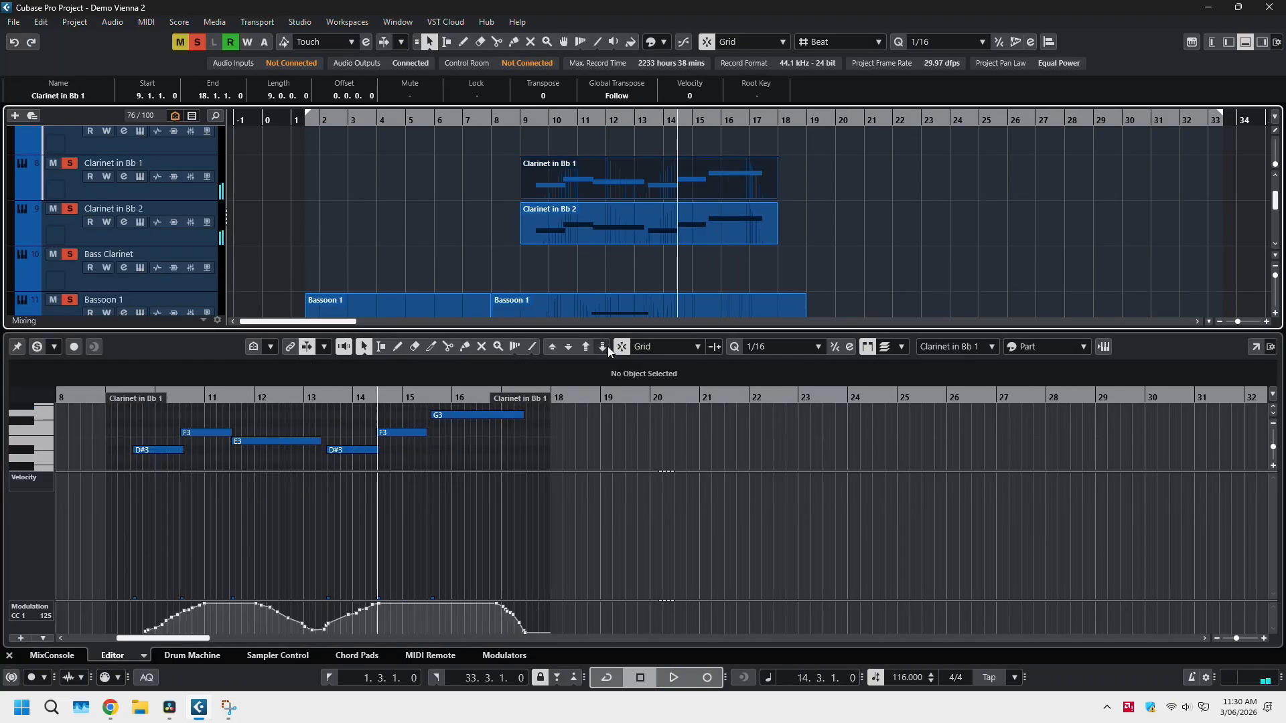
{"action": "left_click_drag", "start_coordinate": [432, 416], "coordinate": [429, 420]}
{"action": "left_click", "coordinate": [724, 236]}
{"action": "key", "text": "space"}
{"action": "left_click", "coordinate": [9, 655]}
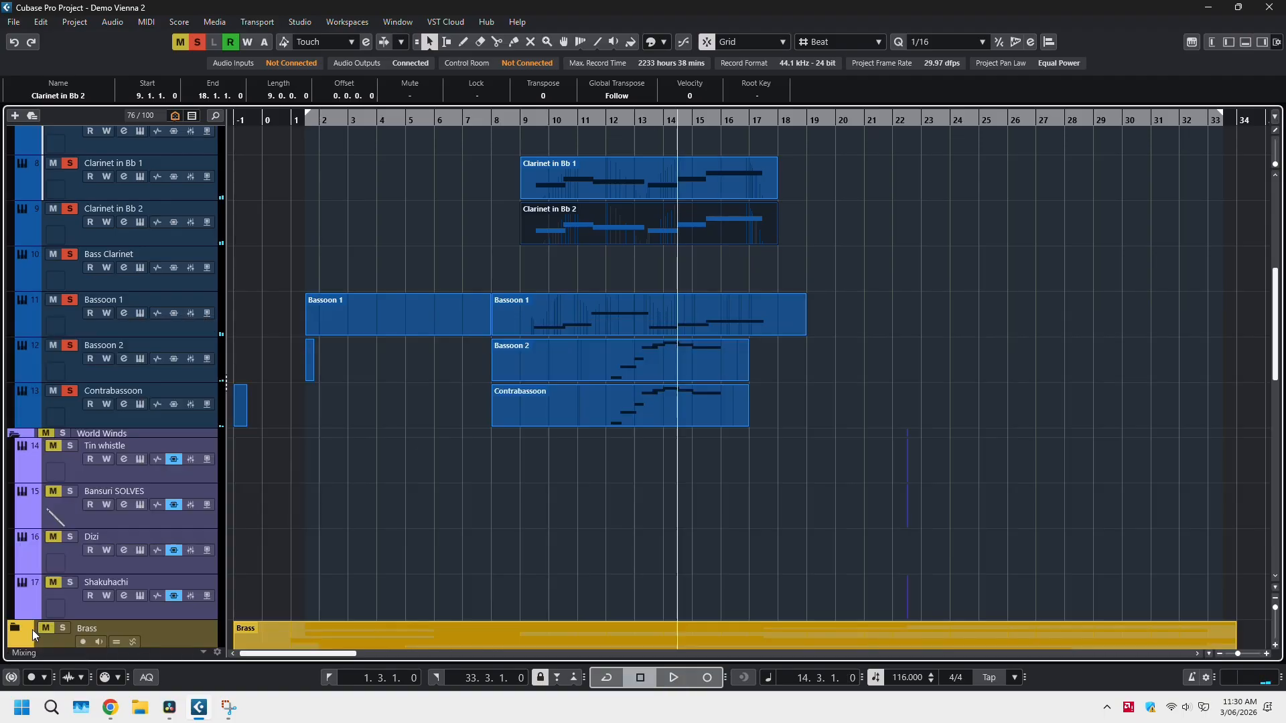
{"action": "double_click", "coordinate": [501, 123]}
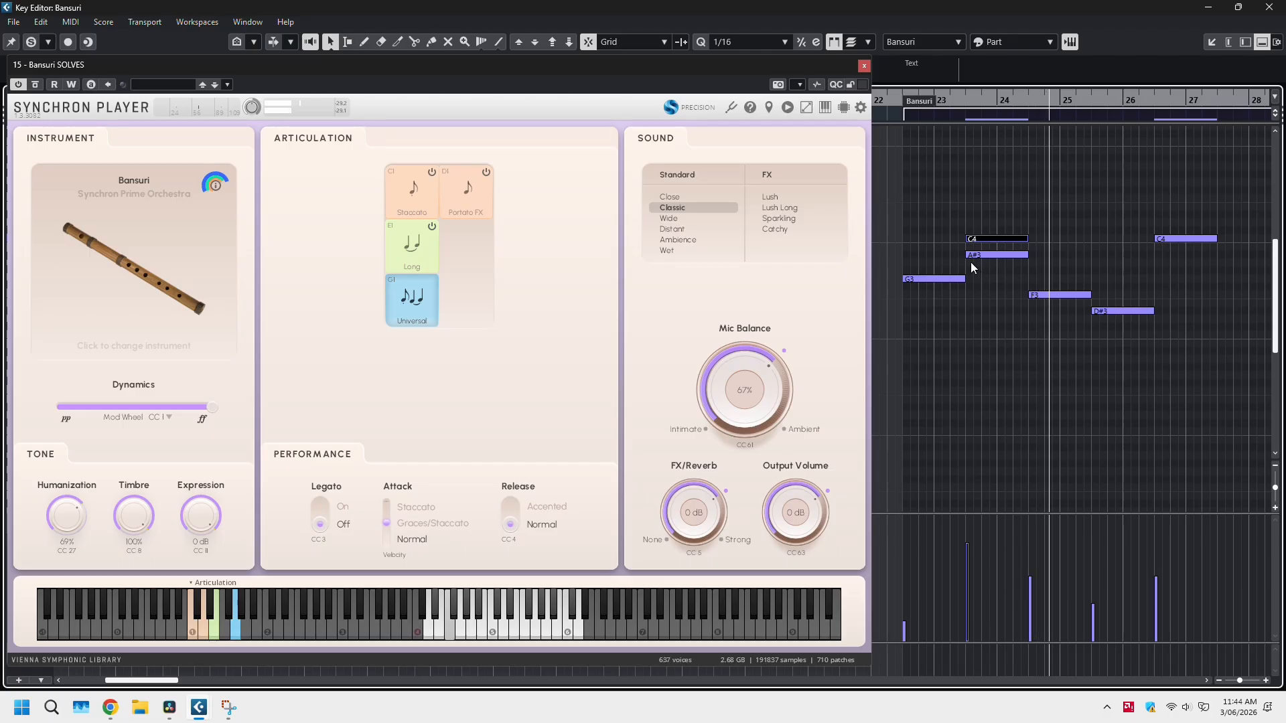
Step: Delete the A#3 beneath the C4 in bar 23 of the Bansuri part, play the passage, and close the instrument window
{"action": "left_click", "coordinate": [995, 255]}
{"action": "key", "text": "Delete"}
{"action": "key", "text": "s"}
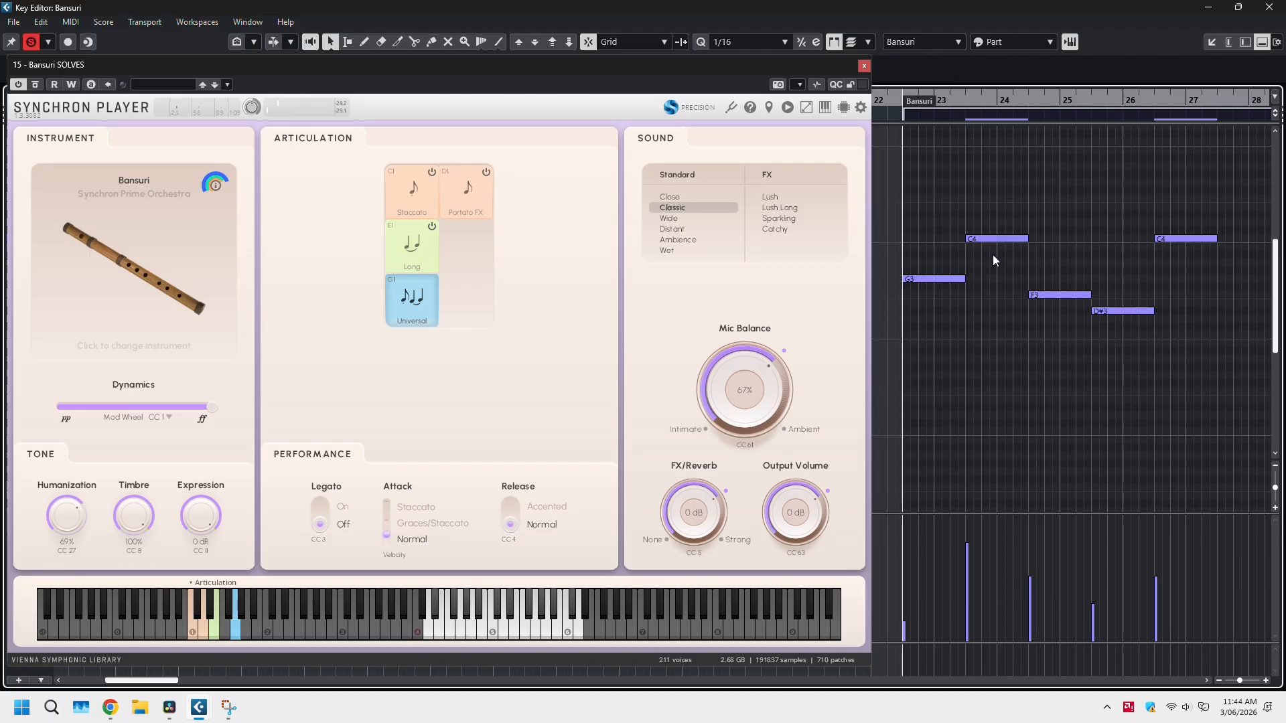
{"action": "key", "text": "space"}
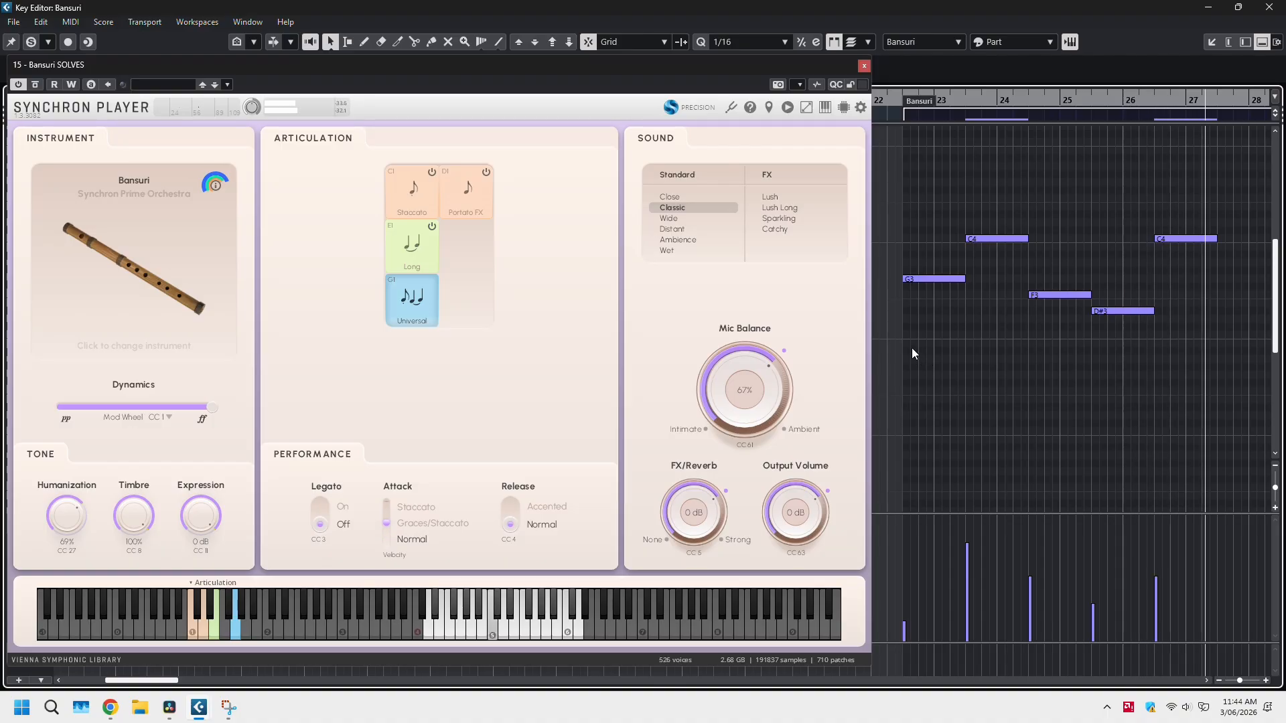
{"action": "key", "text": "space"}
{"action": "left_click", "coordinate": [864, 66]}
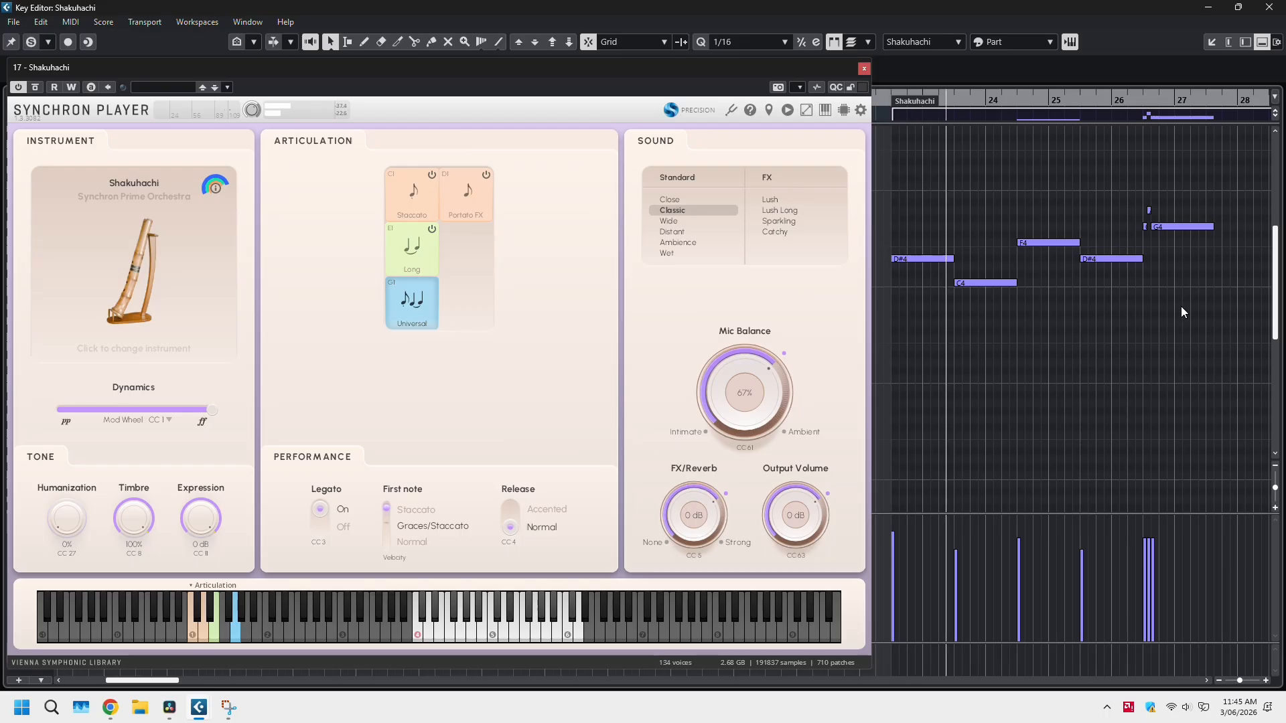
Step: Lower the velocity of the long G4 in bar 26 of the Shakuhachi part to 84
{"action": "left_click_drag", "start_coordinate": [1183, 306], "coordinate": [1194, 213]}
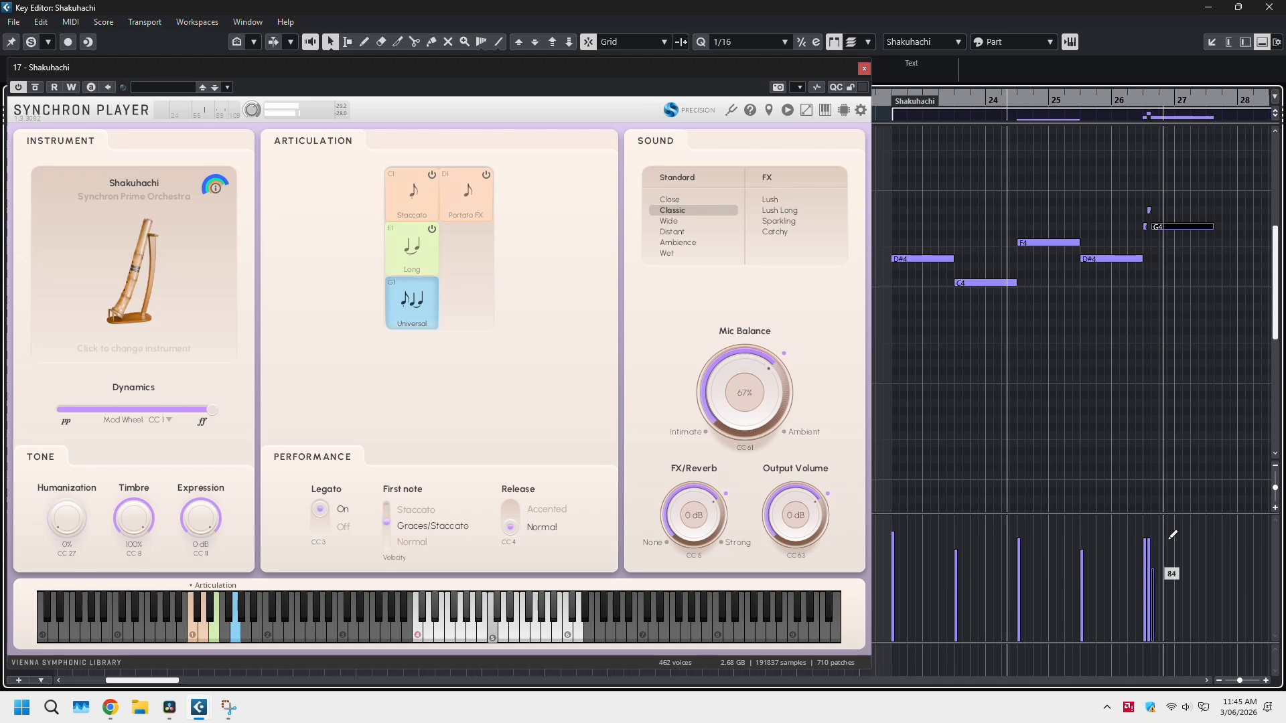
{"action": "left_click", "coordinate": [1161, 412]}
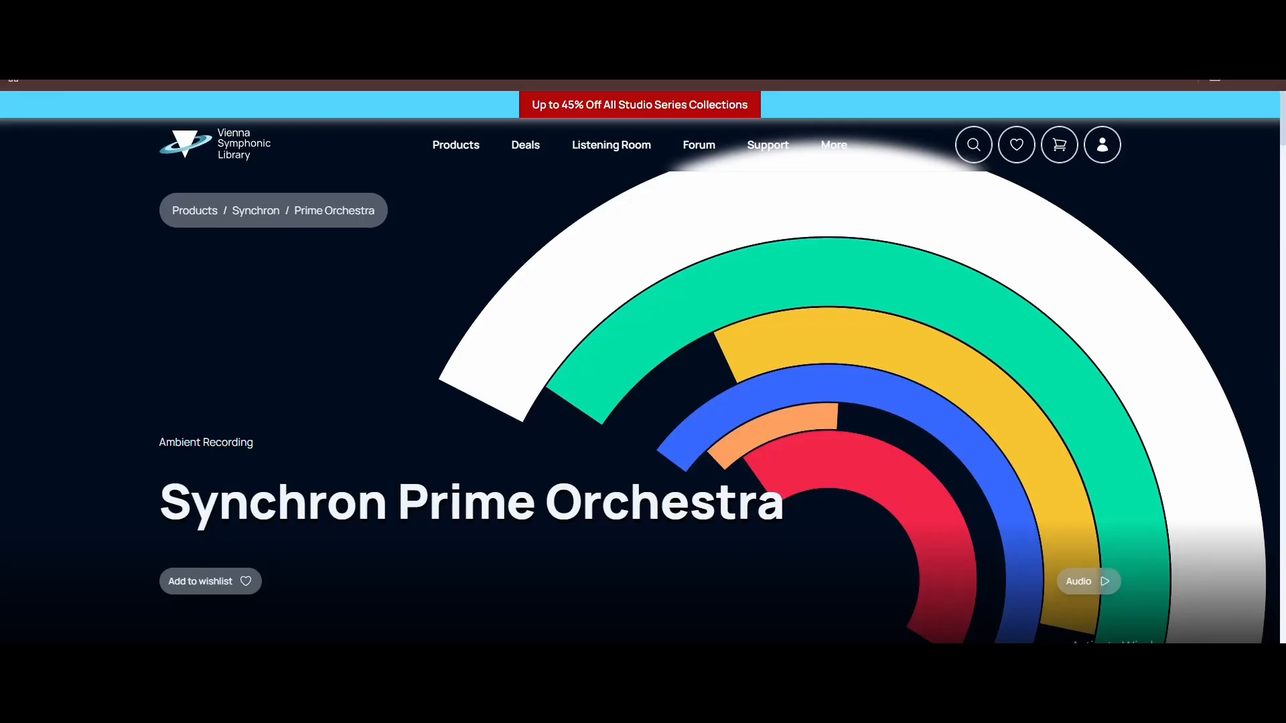
Step: Switch to the Synchron Prime Orchestra product page in the browser and look through its included sections
{"action": "scroll", "coordinate": [643, 368], "scroll_direction": "down", "scroll_amount": 5}
{"action": "scroll", "coordinate": [643, 368], "scroll_direction": "down", "scroll_amount": 3}
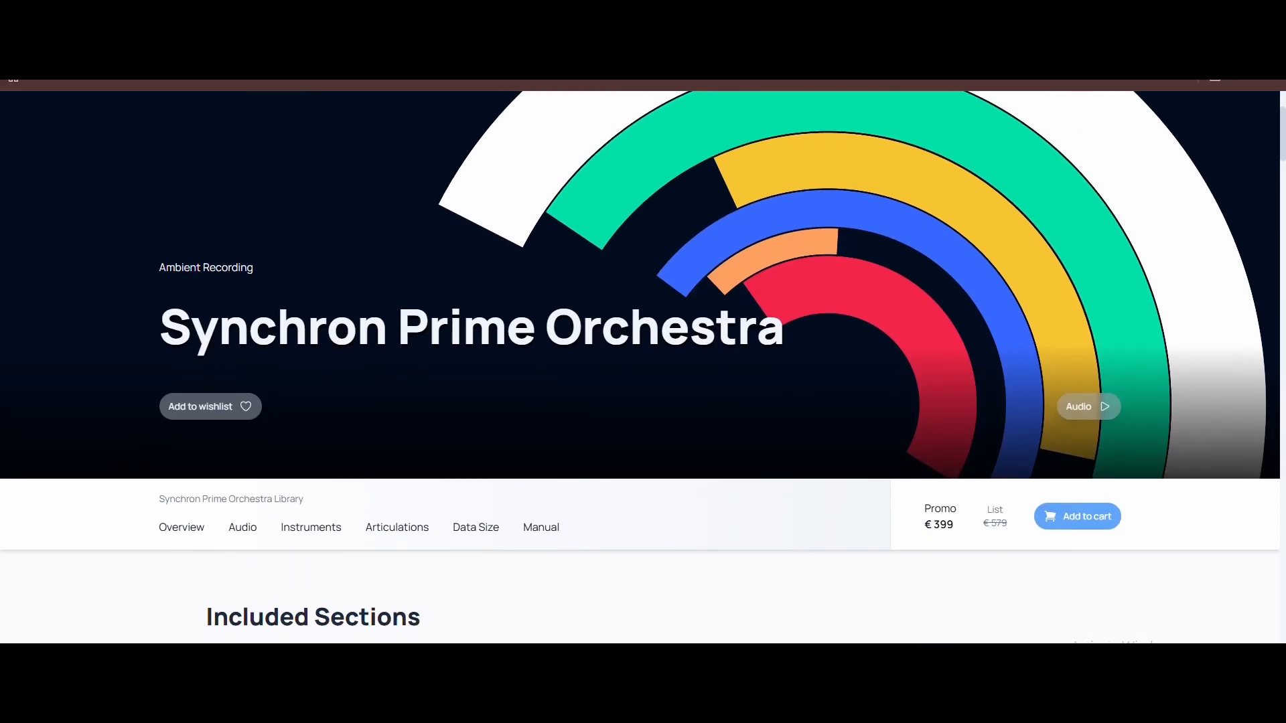
{"action": "scroll", "coordinate": [642, 368], "scroll_direction": "down", "scroll_amount": 3}
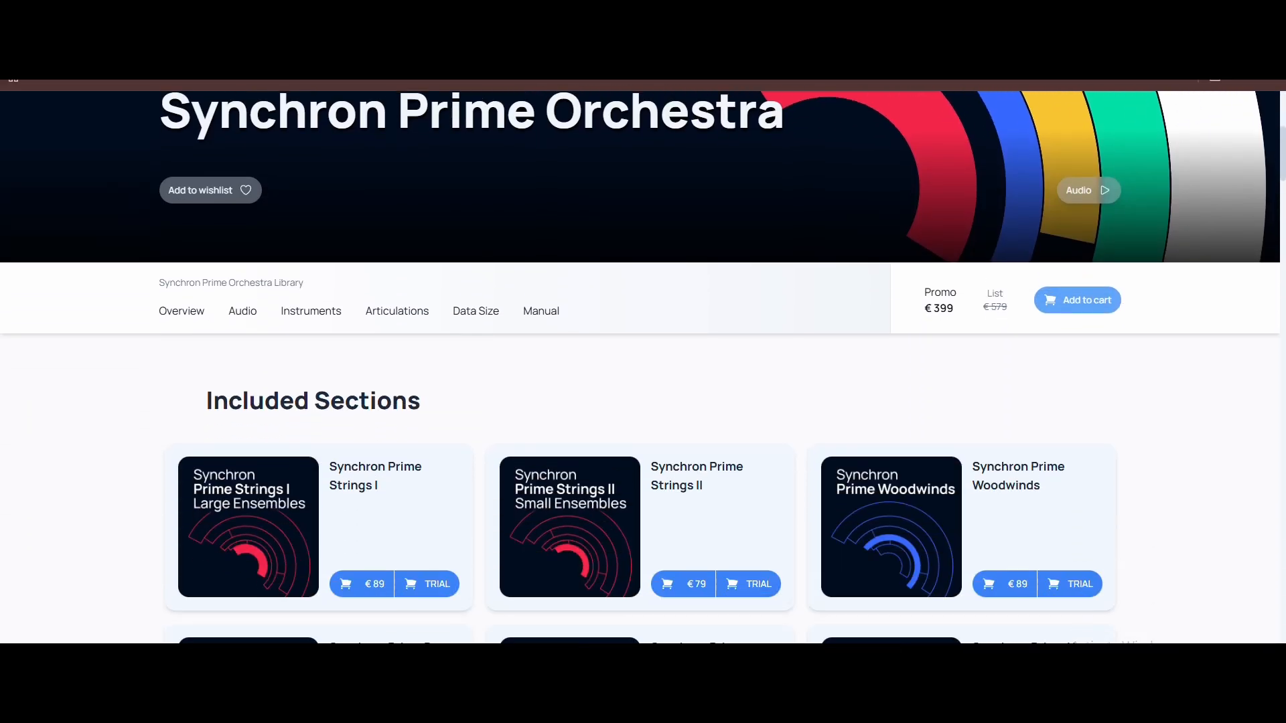
{"action": "scroll", "coordinate": [643, 368], "scroll_direction": "down", "scroll_amount": 1}
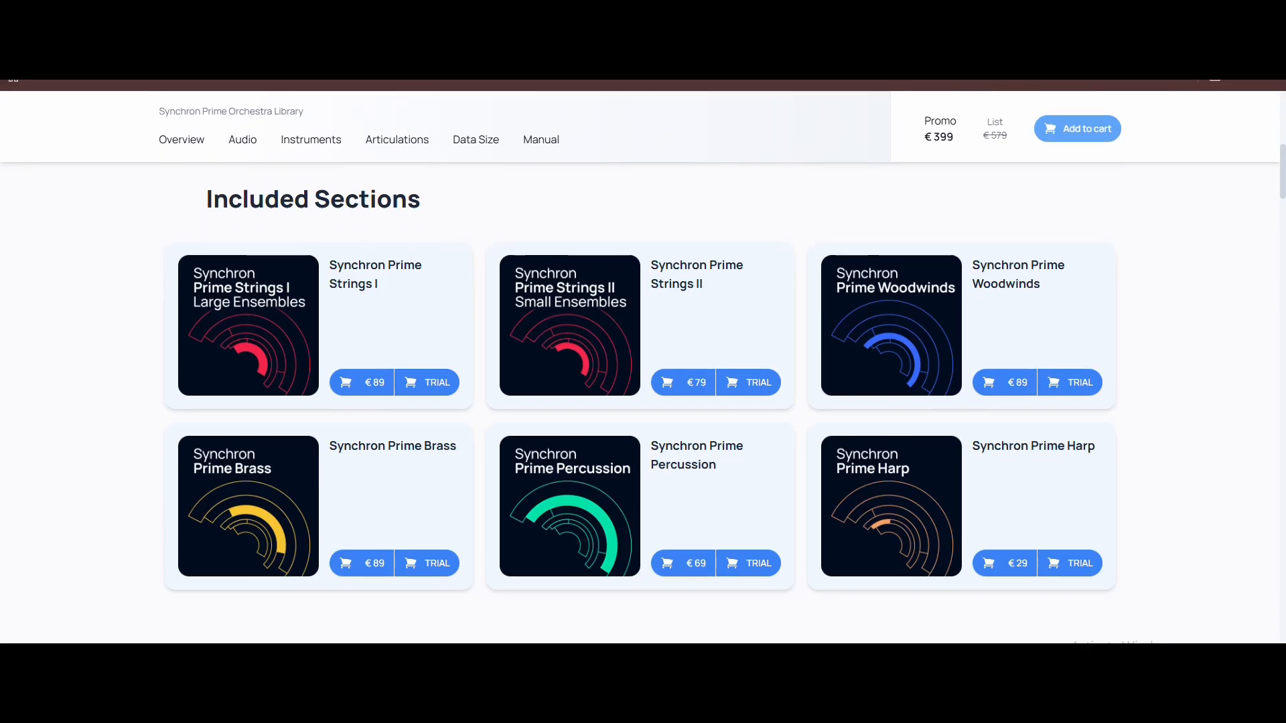